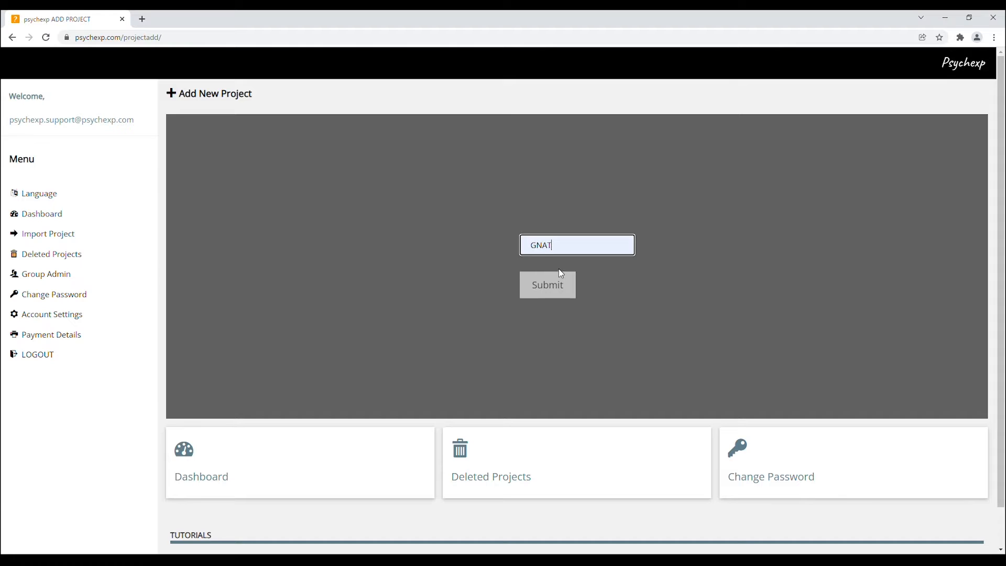
# Submit the new project named GNAT and open it for editing
pyautogui.click(554, 285)
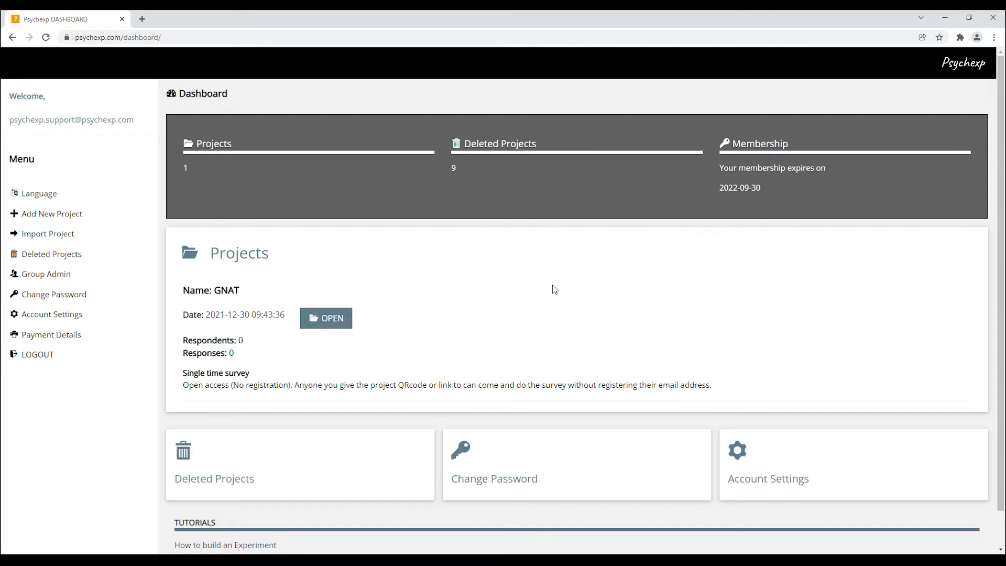
pyautogui.click(337, 323)
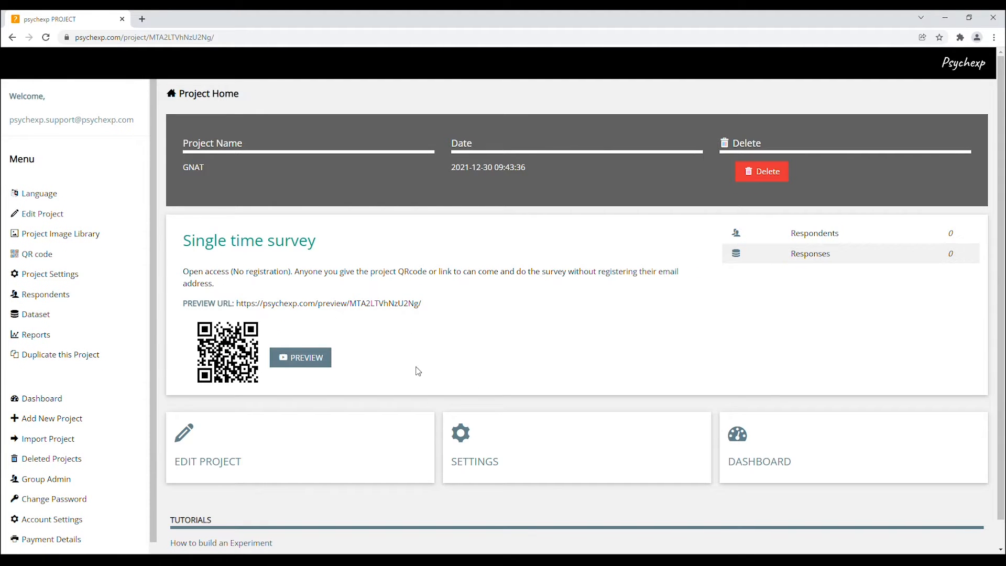
pyautogui.click(276, 454)
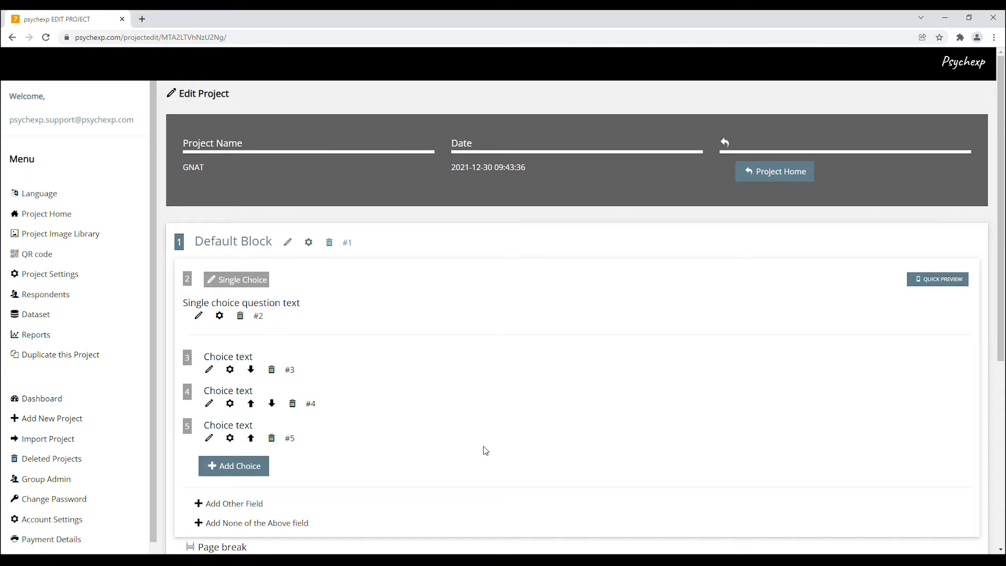
# Add a GNAT experiment to the project
pyautogui.scroll(-5, 505, 456)
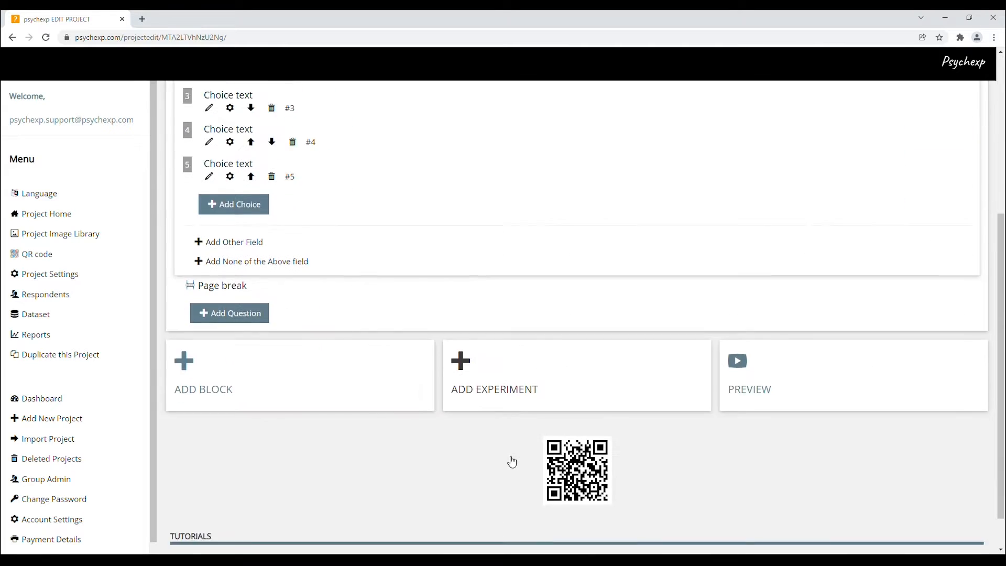
pyautogui.click(518, 389)
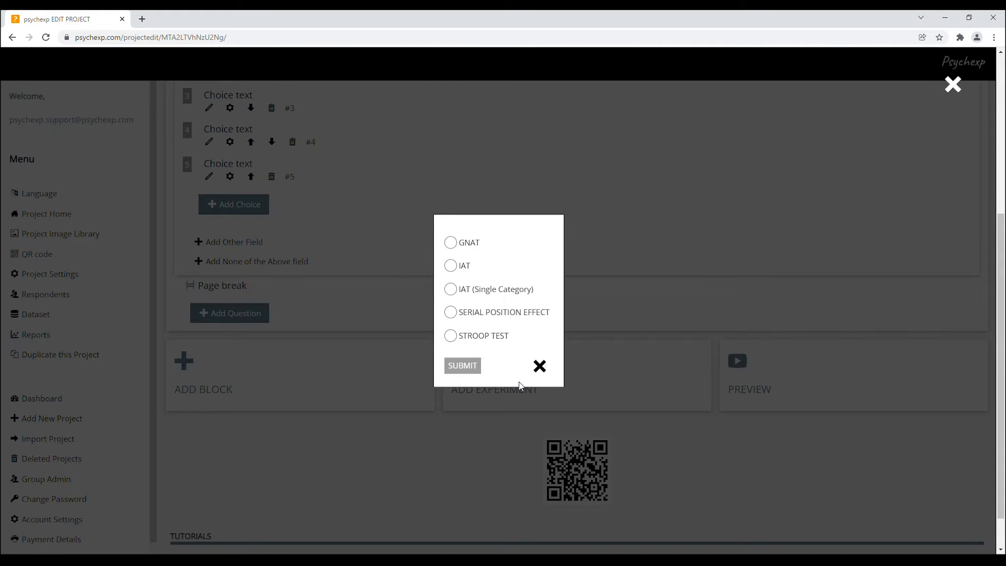
pyautogui.click(451, 243)
pyautogui.click(476, 371)
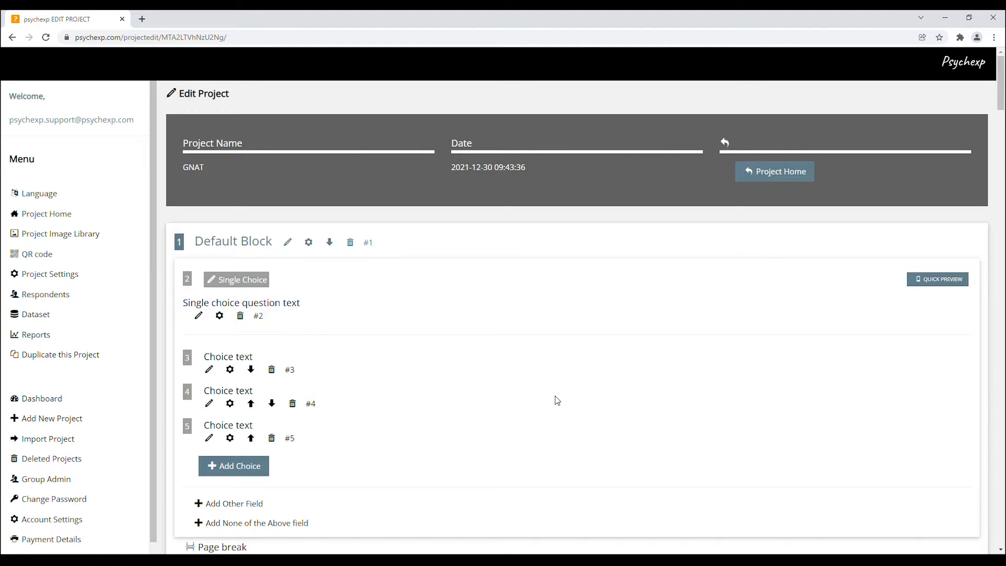
# Examine the blocks of the added GNAT experiment
pyautogui.scroll(-2, 556, 400)
pyautogui.scroll(-6, 558, 401)
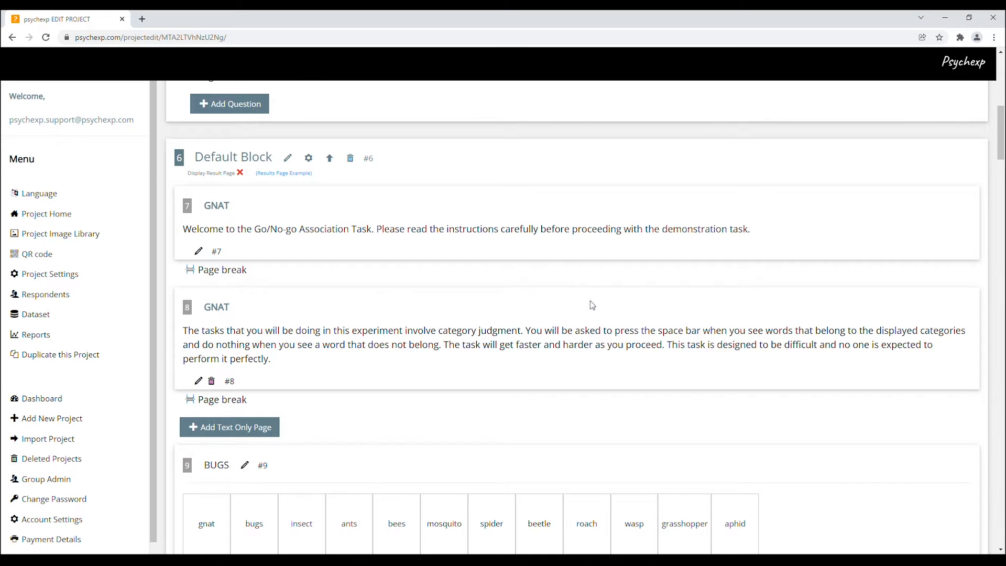
pyautogui.scroll(10, 592, 305)
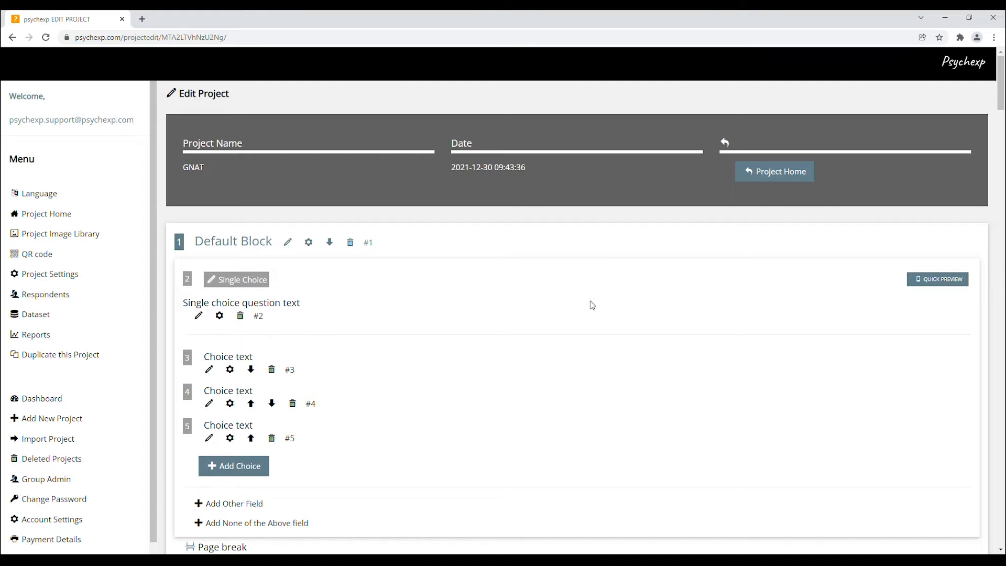
# Change the first question's type from Single Choice to Multiple Choice
pyautogui.click(258, 279)
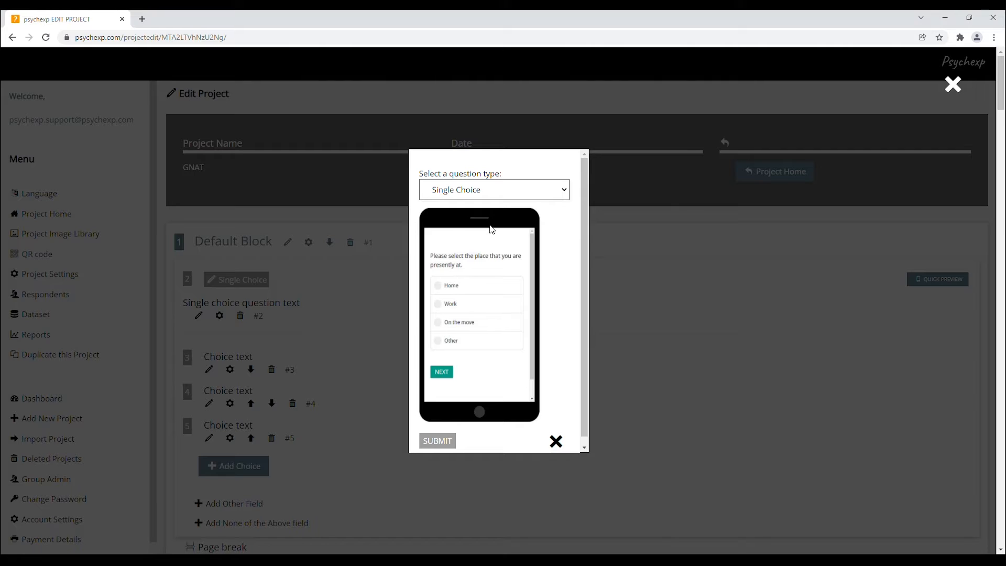
pyautogui.press('Down')
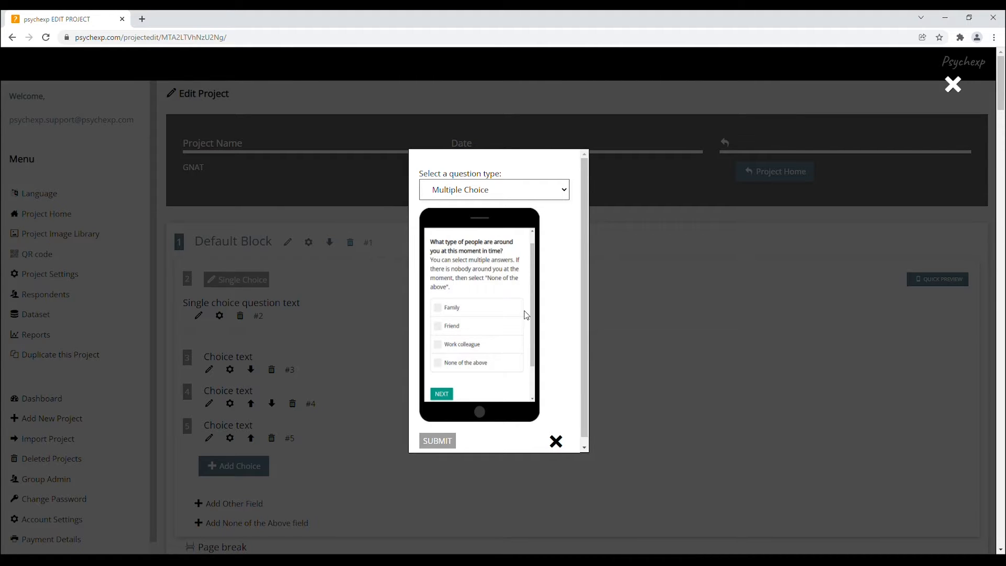
pyautogui.press('Down')
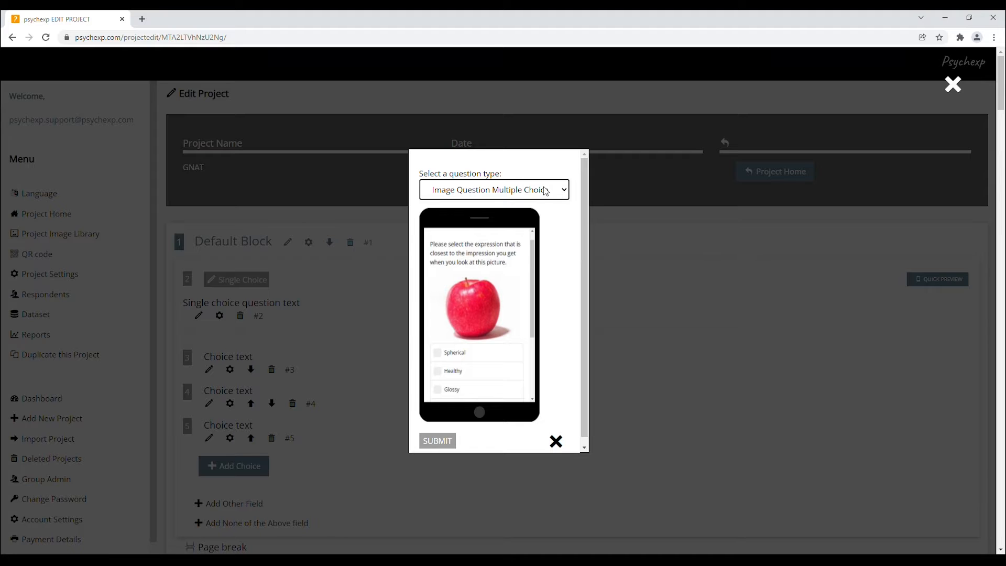
pyautogui.press('Up')
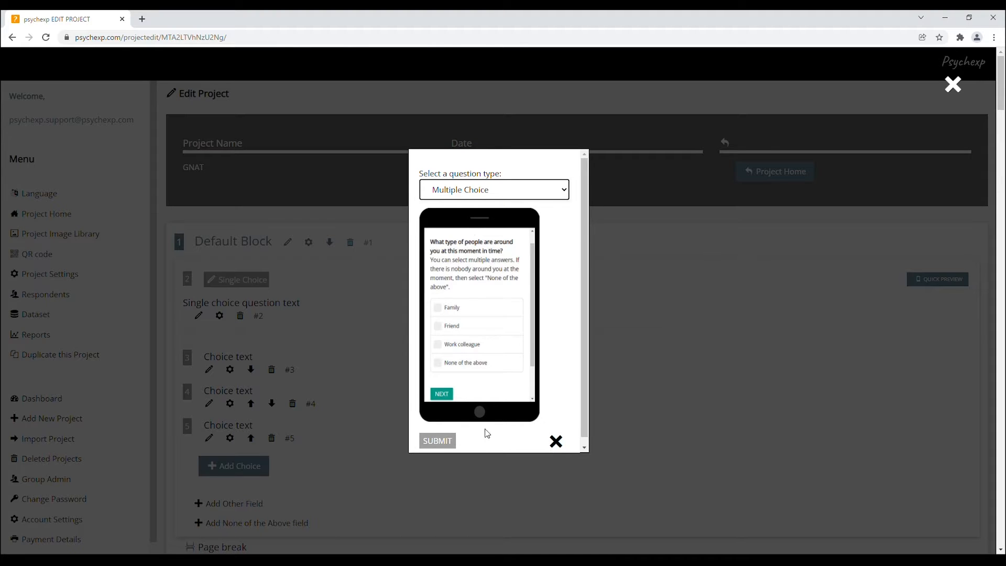
pyautogui.click(446, 443)
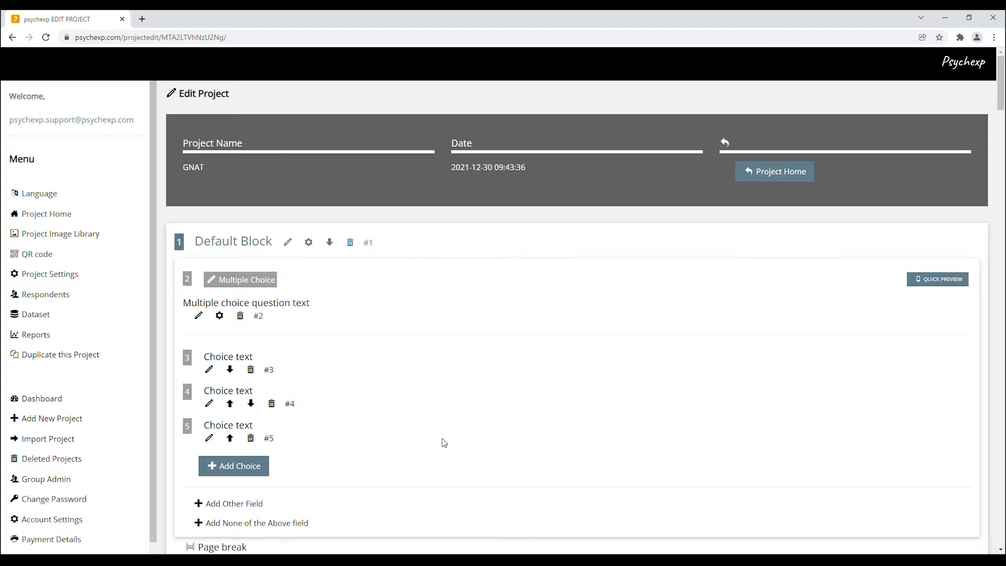
# Append the word test to the multiple choice question text and save it
pyautogui.click(199, 316)
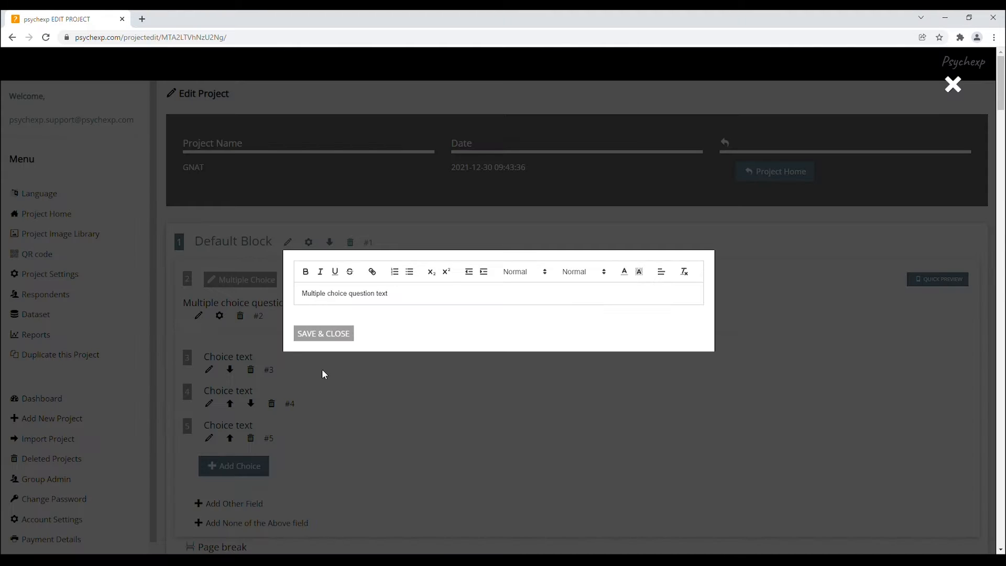
pyautogui.click(418, 298)
pyautogui.write('test')
pyautogui.click(349, 341)
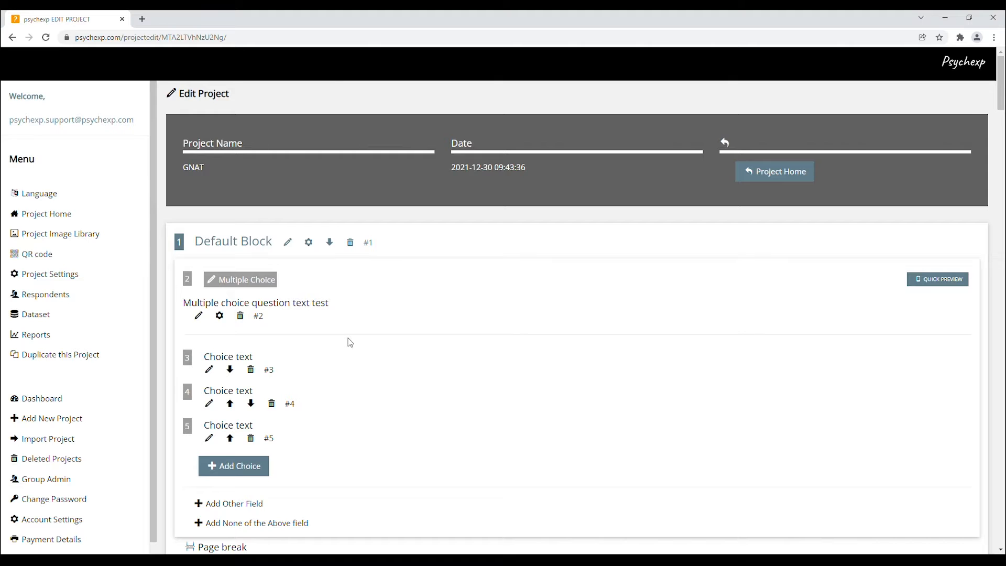
# Toggle the question's Randomize Choices option on and off and close its settings without submitting
pyautogui.click(220, 316)
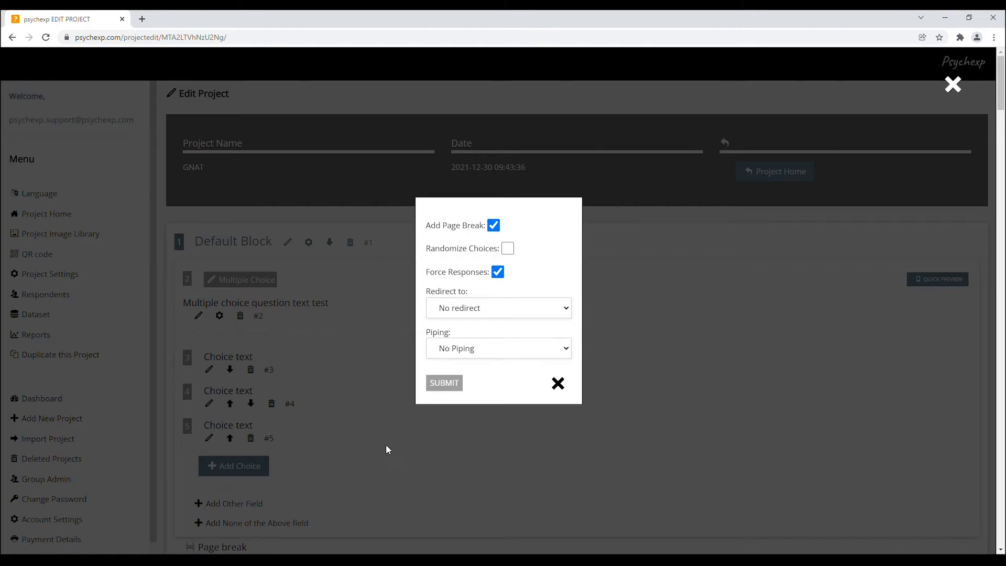
pyautogui.click(508, 248)
pyautogui.click(508, 248)
pyautogui.click(559, 383)
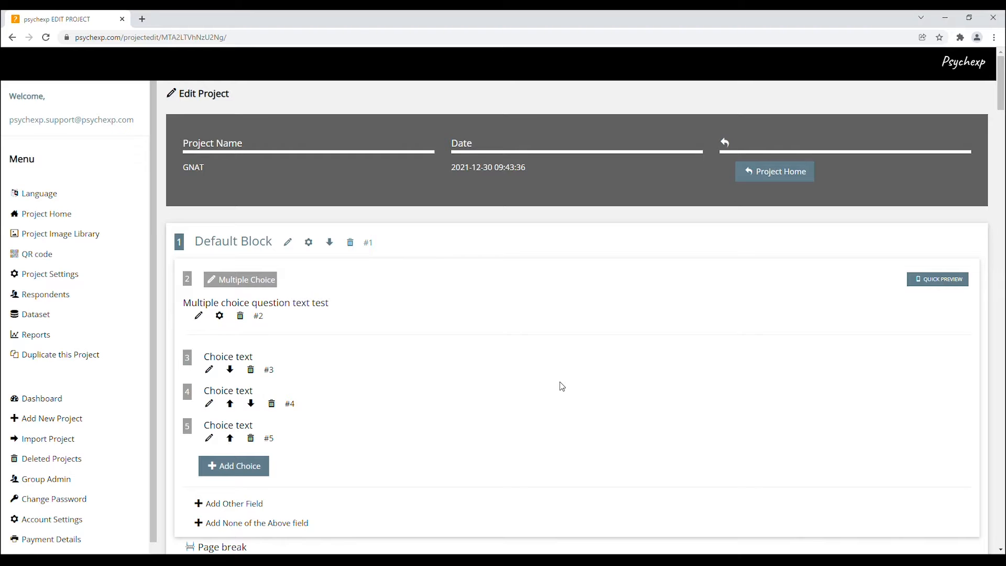
# Rename the GNAT experiment's Default Block to Block1
pyautogui.scroll(-3, 562, 386)
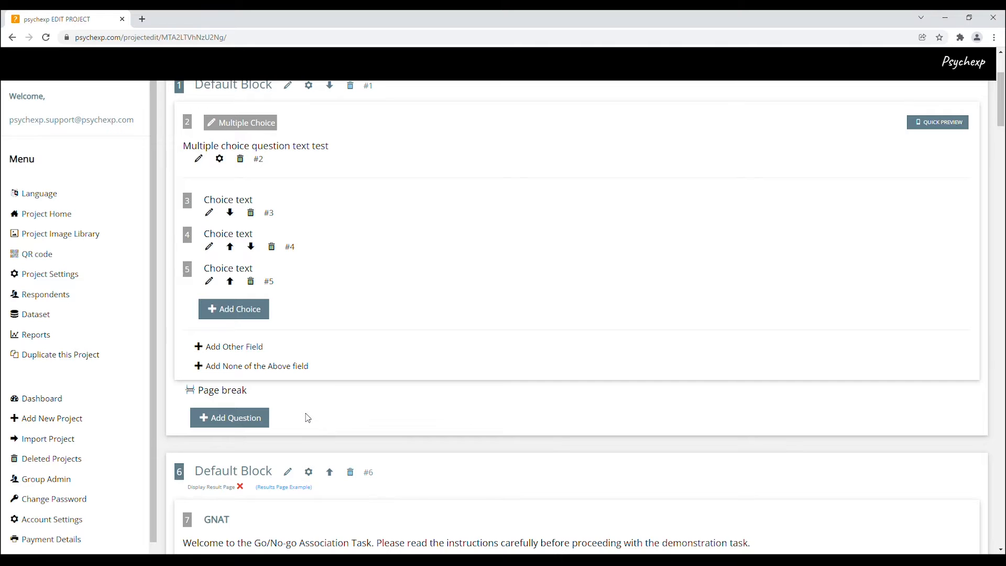
pyautogui.scroll(-6, 308, 418)
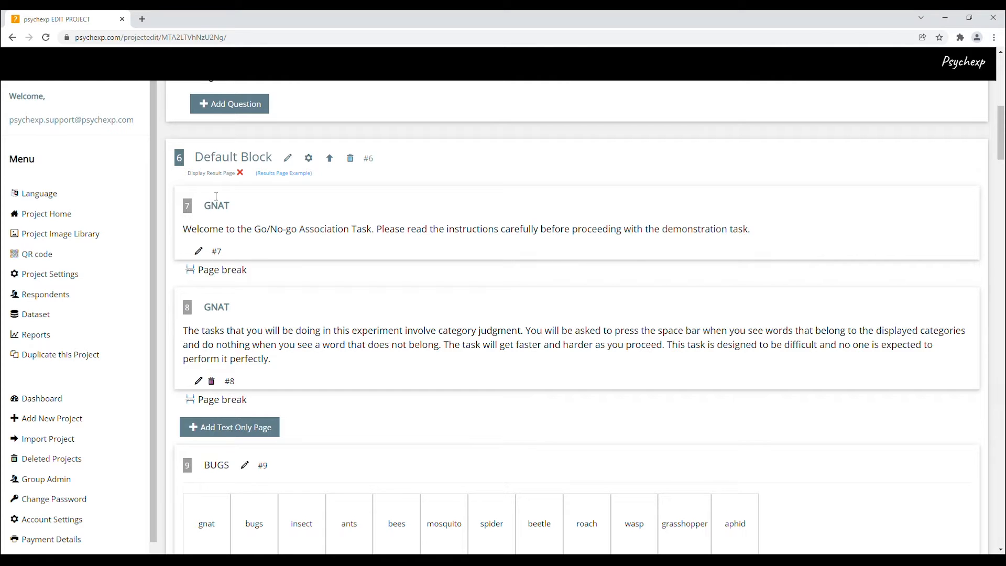
pyautogui.moveTo(203, 162); pyautogui.dragTo(277, 162)
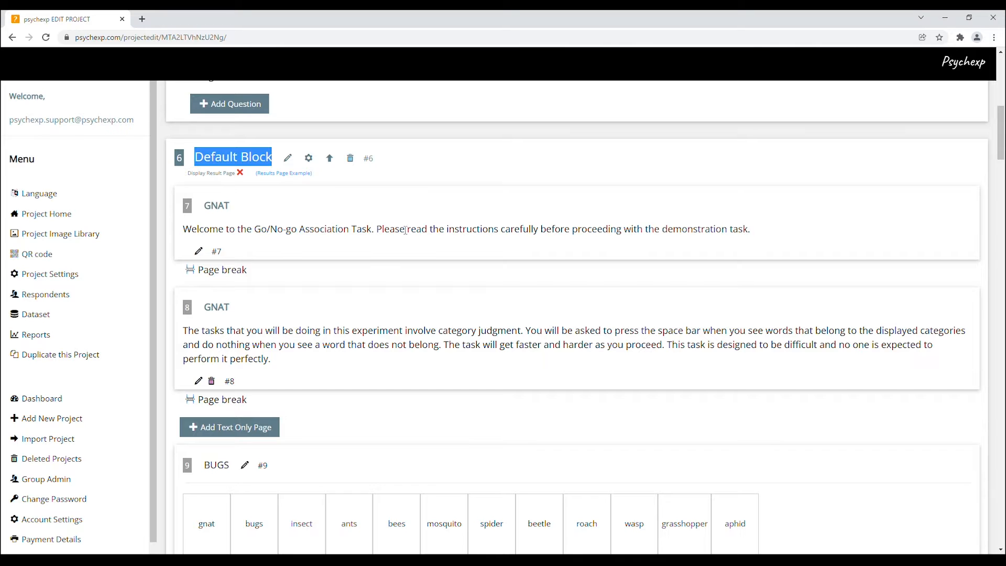
pyautogui.click(288, 159)
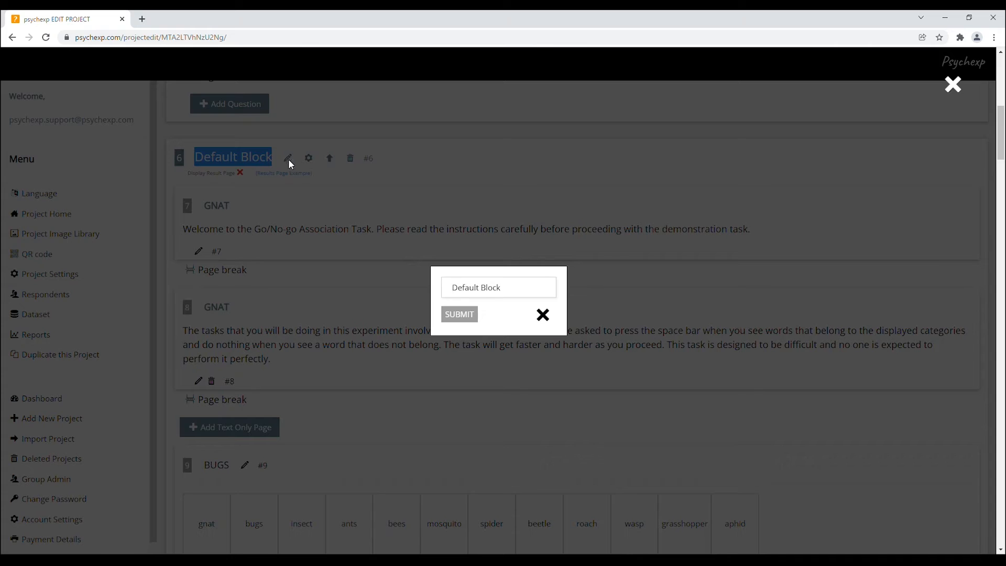
pyautogui.click(514, 289)
pyautogui.moveTo(514, 290); pyautogui.dragTo(435, 295)
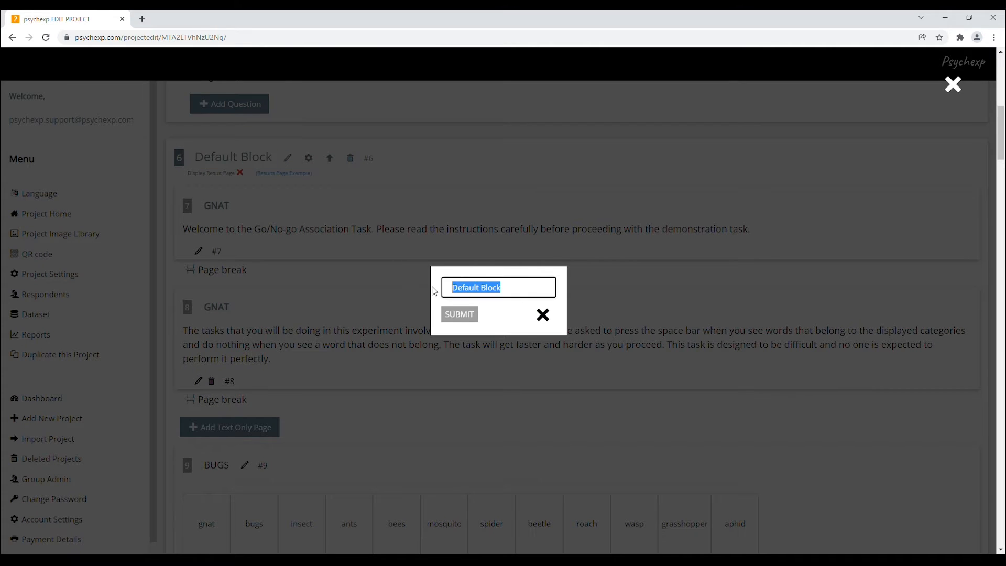
pyautogui.press('BackSpace')
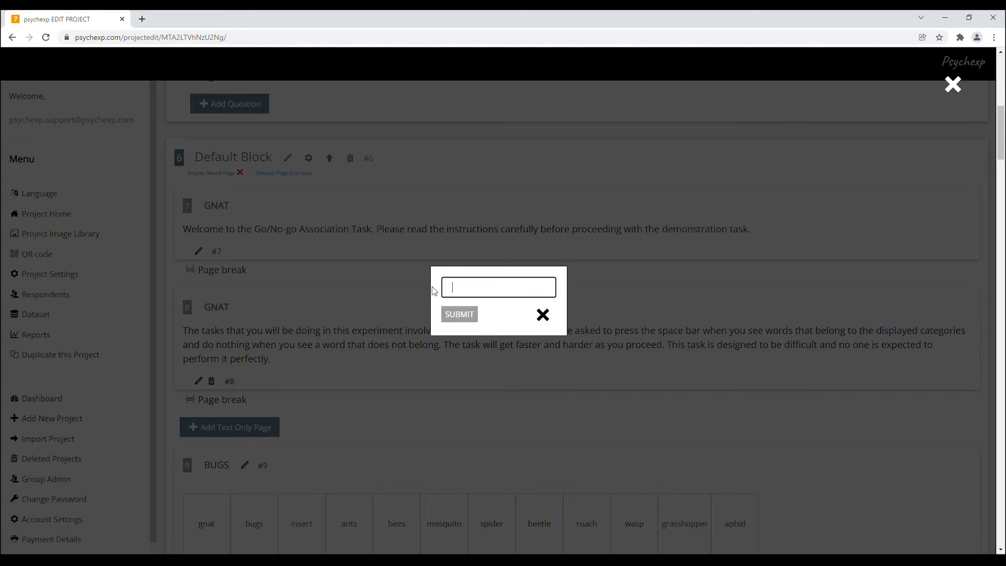
pyautogui.write('Block1')
pyautogui.click(473, 316)
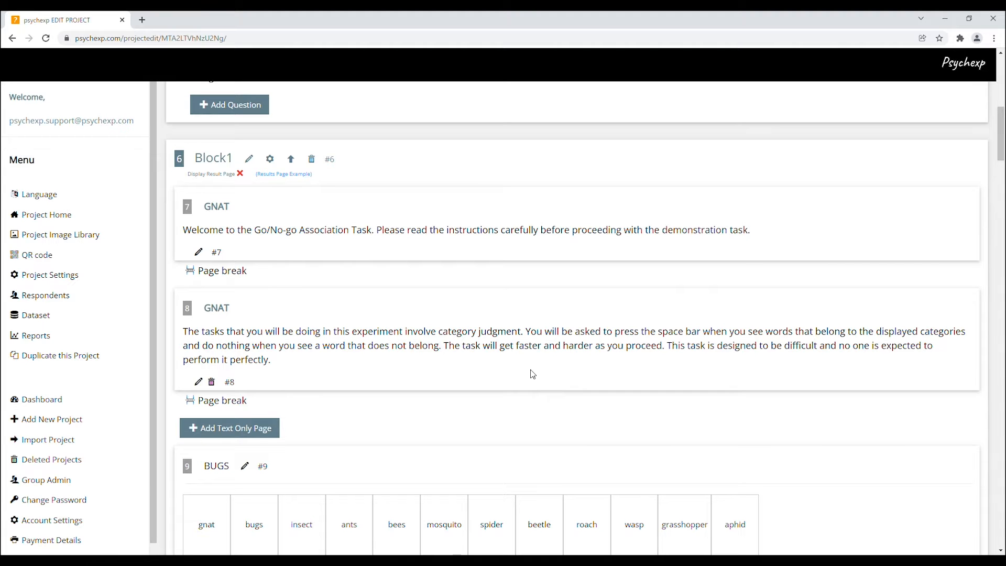
# Enable Display Result Page in Block1's settings
pyautogui.click(270, 159)
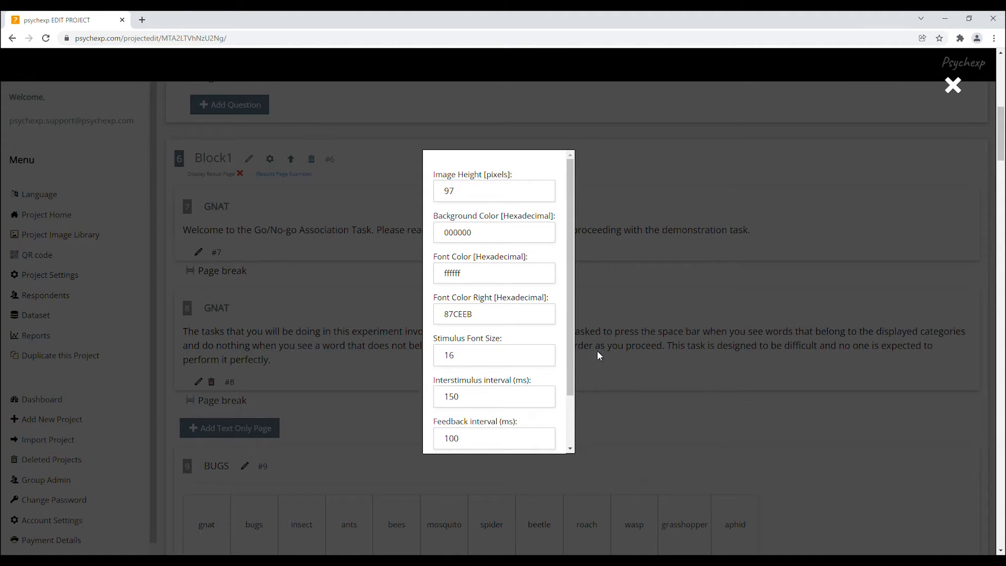
pyautogui.moveTo(572, 349); pyautogui.dragTo(576, 415)
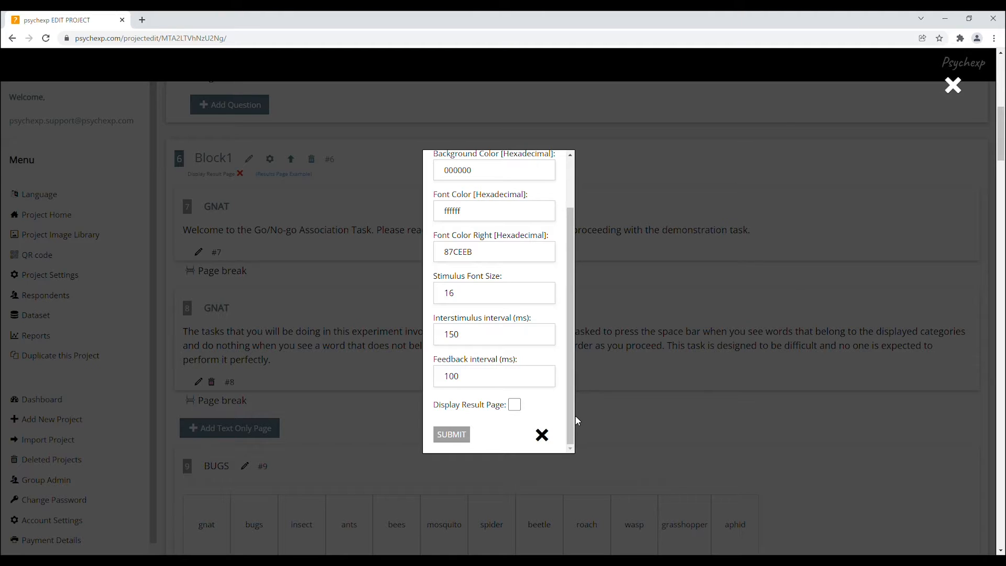
pyautogui.click(514, 404)
pyautogui.click(451, 434)
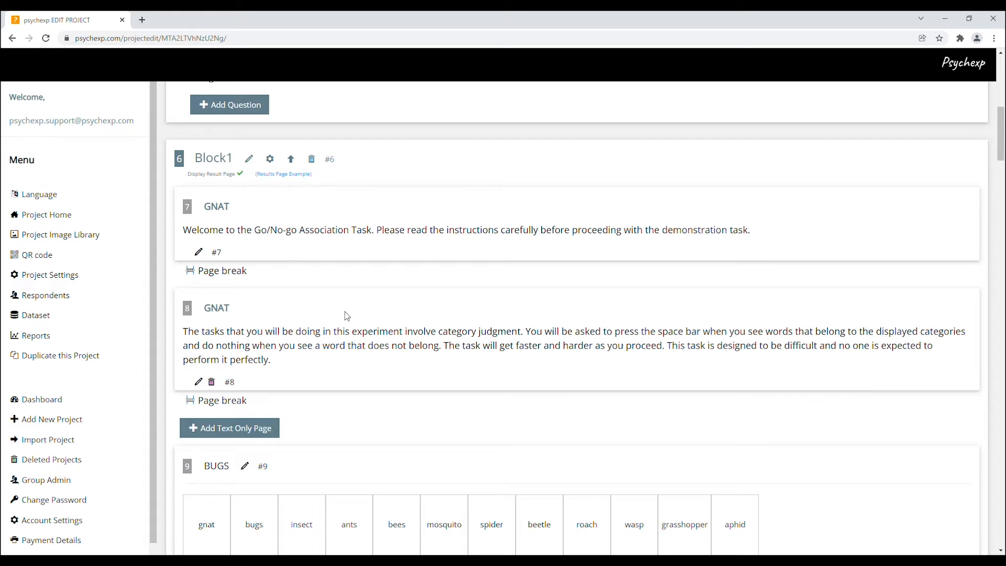
# Open the results page example for Block1 and close it
pyautogui.click(282, 178)
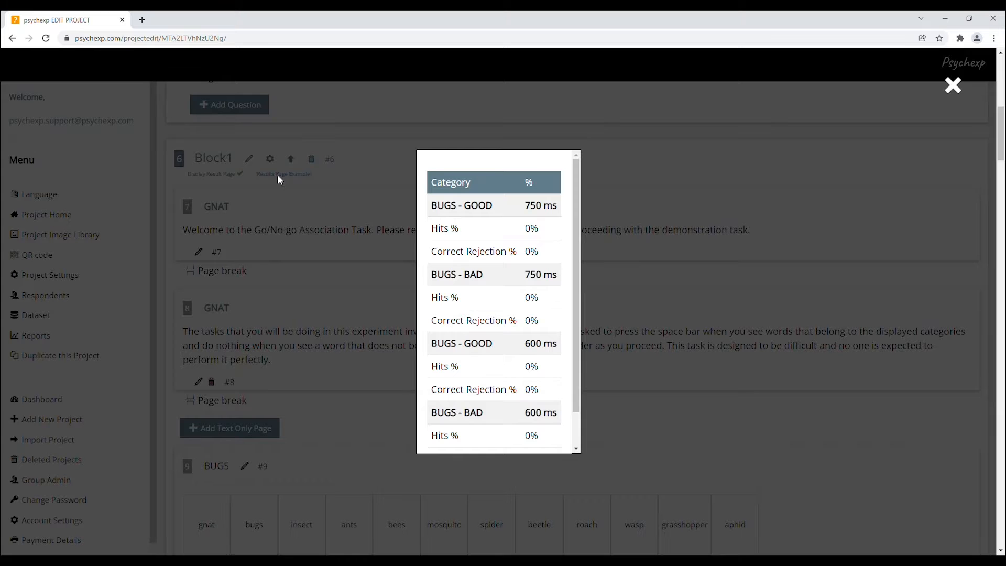
pyautogui.moveTo(578, 270)
pyautogui.mouseDown()
pyautogui.moveTo(573, 304)
pyautogui.moveTo(573, 262)
pyautogui.mouseUp()
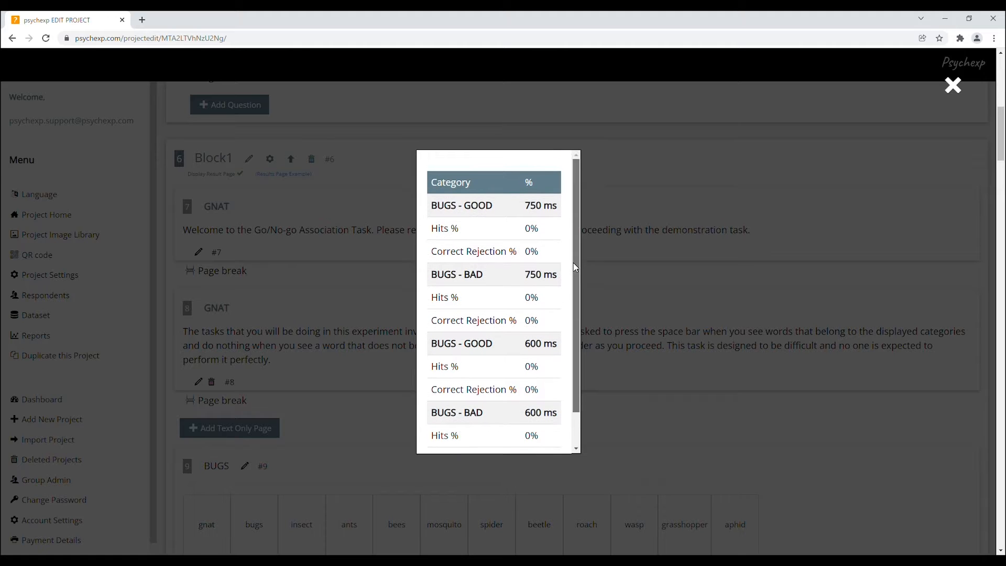
pyautogui.click(949, 93)
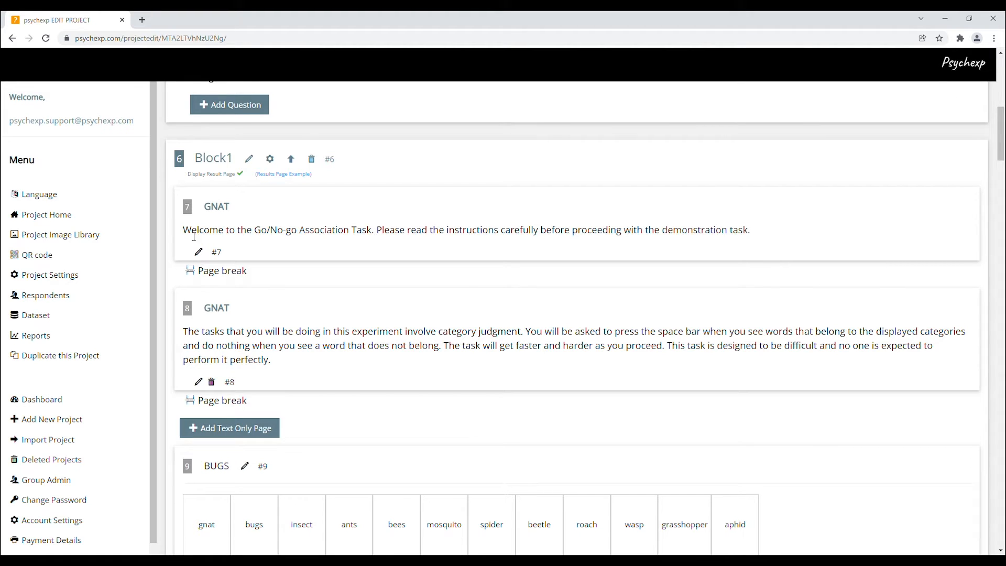
# Break the welcome text so 'Please read the instructions…' starts on a new line, and save it
pyautogui.moveTo(183, 231); pyautogui.dragTo(229, 230)
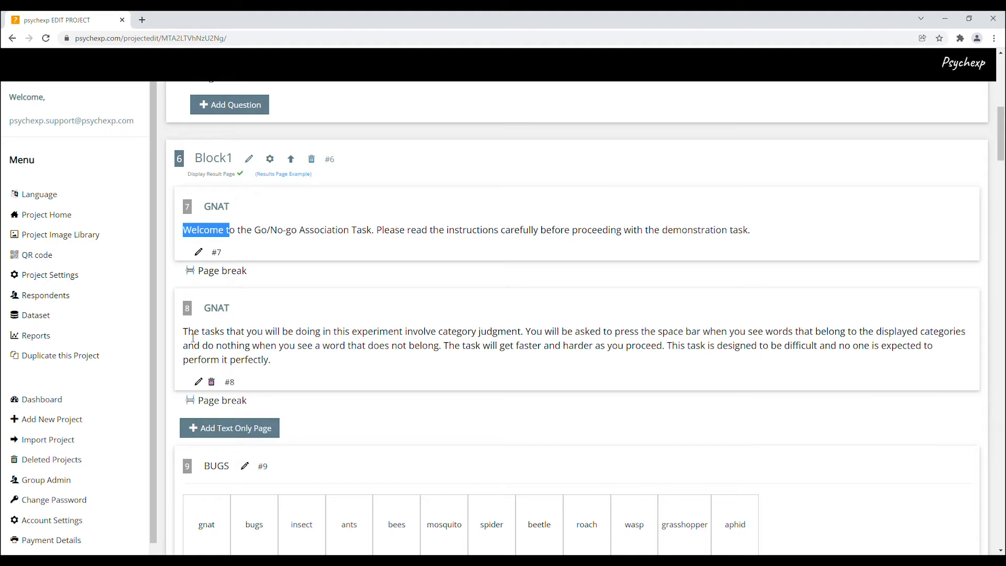
pyautogui.moveTo(189, 333); pyautogui.dragTo(227, 334)
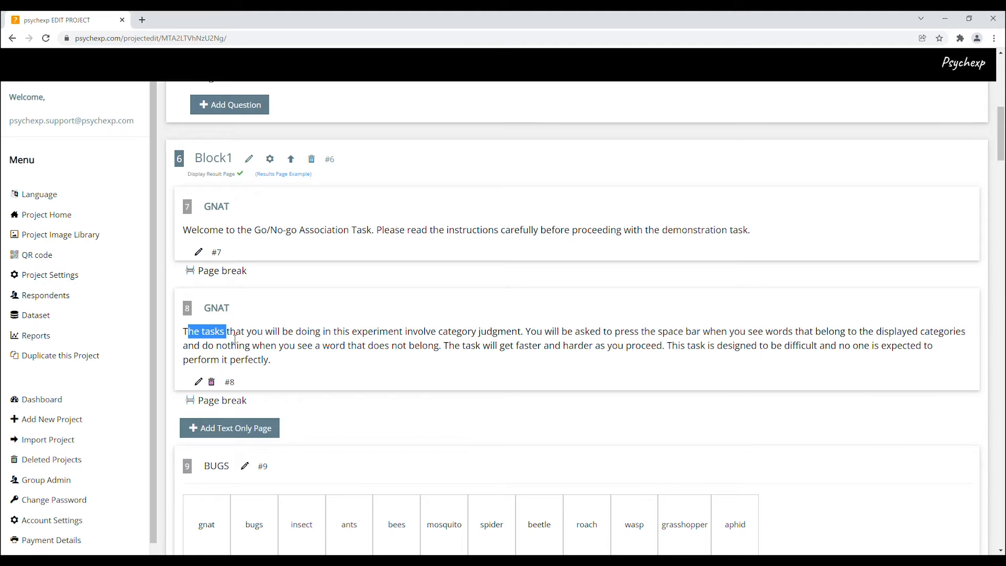
pyautogui.click(198, 252)
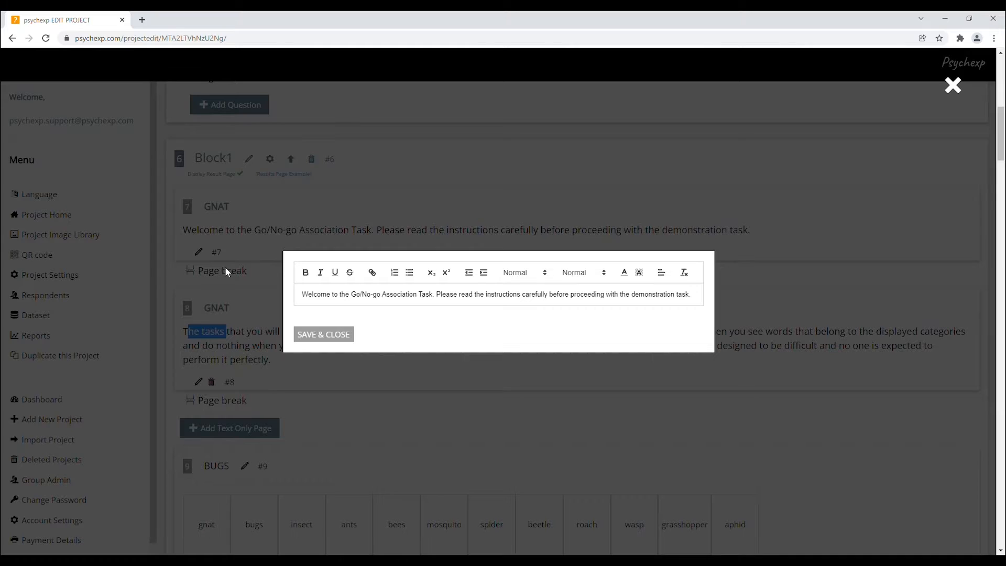
pyautogui.click(436, 295)
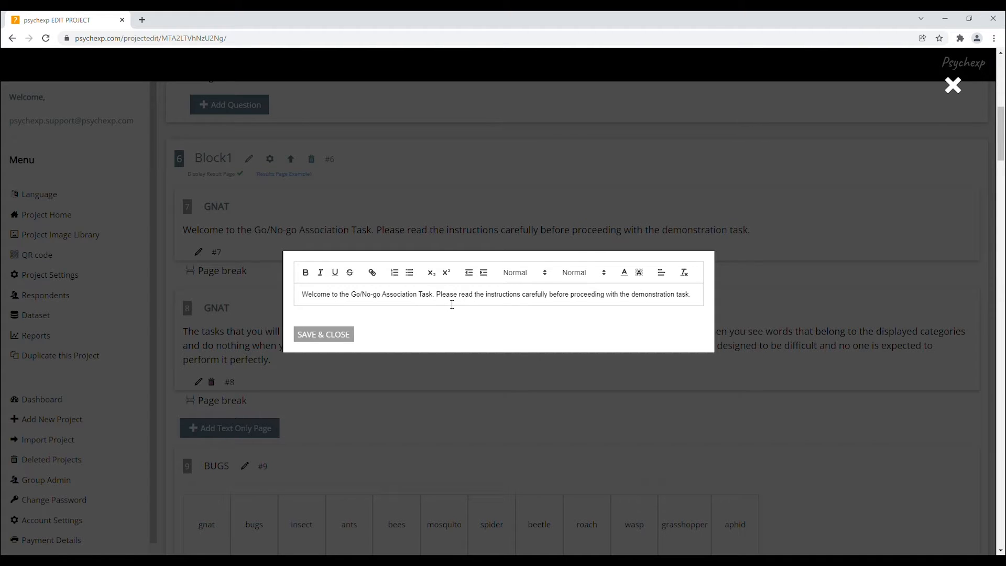
pyautogui.press('Return')
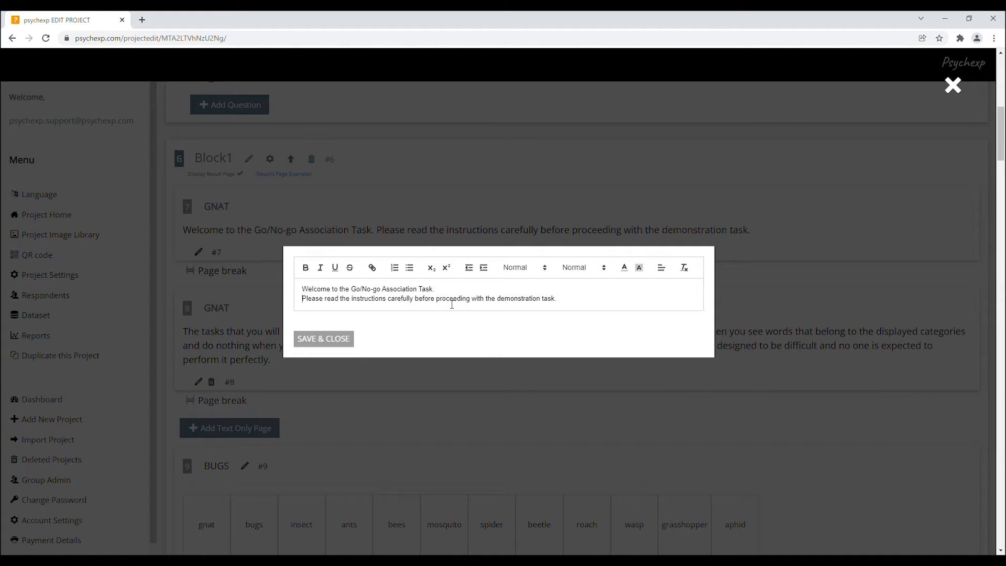
pyautogui.click(326, 342)
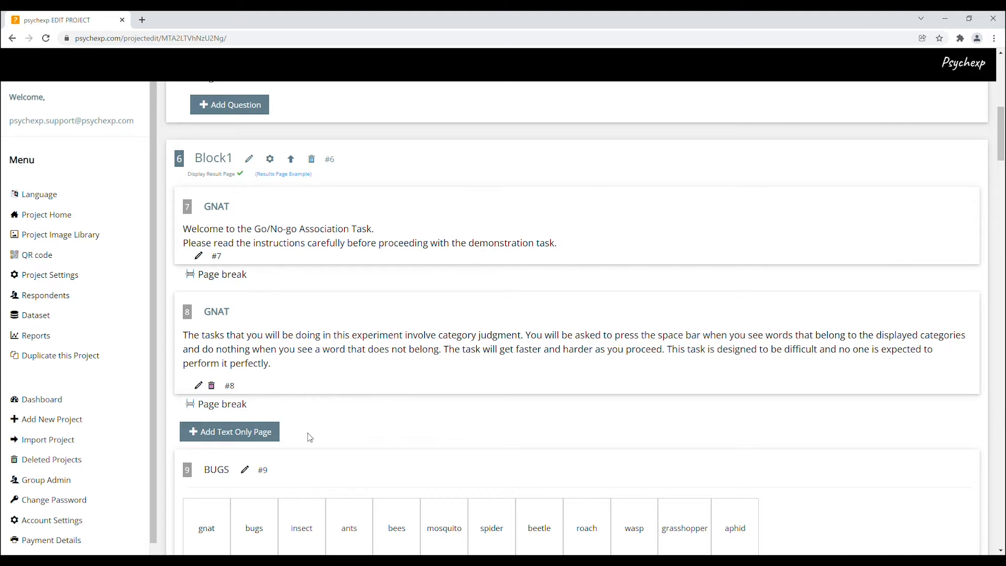
pyautogui.scroll(-5, 307, 433)
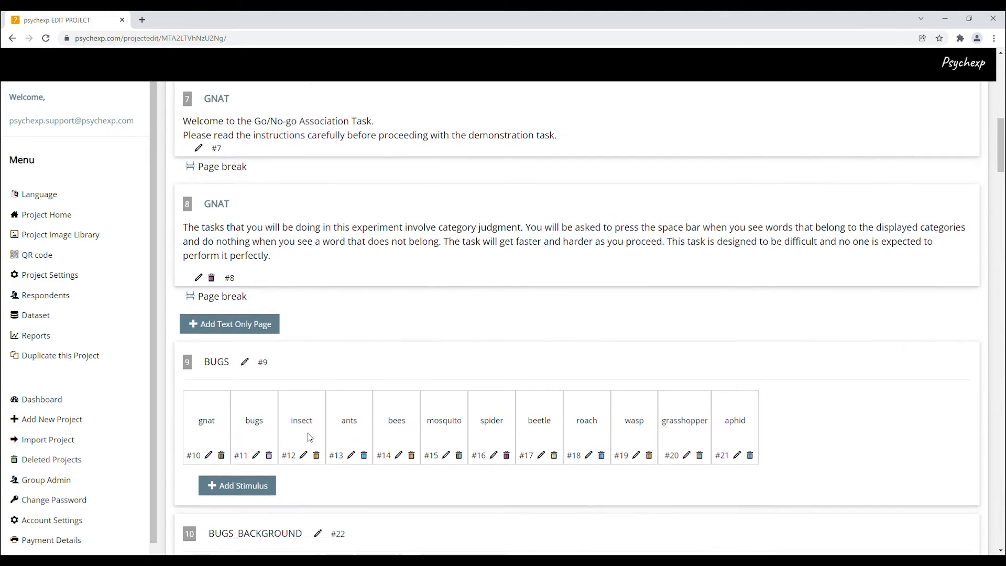
# Review the stimulus categories BUGS_BACKGROUND, GOOD and BAD and their word lists
pyautogui.scroll(-2, 309, 434)
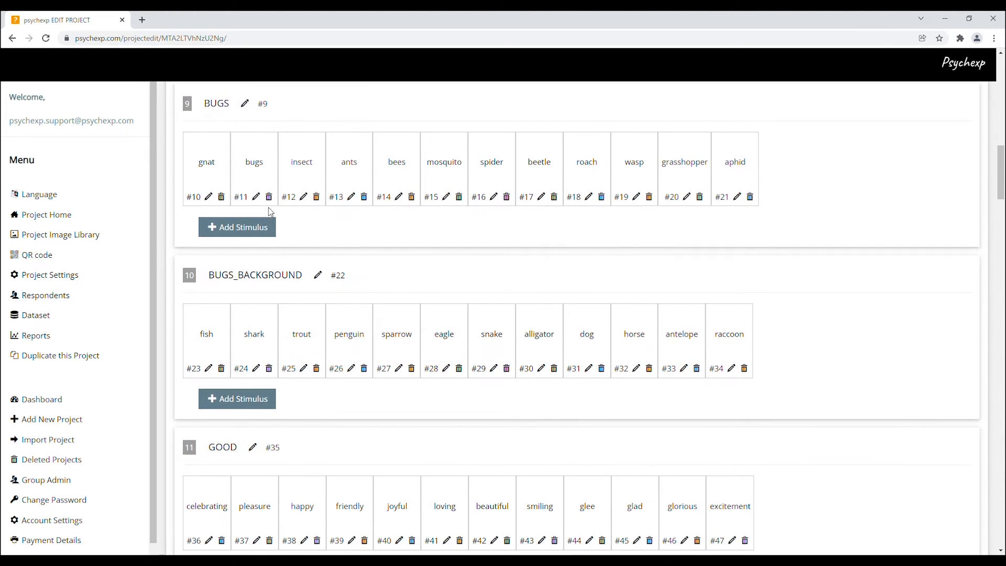
pyautogui.doubleClick(209, 108)
pyautogui.moveTo(209, 277); pyautogui.dragTo(284, 289)
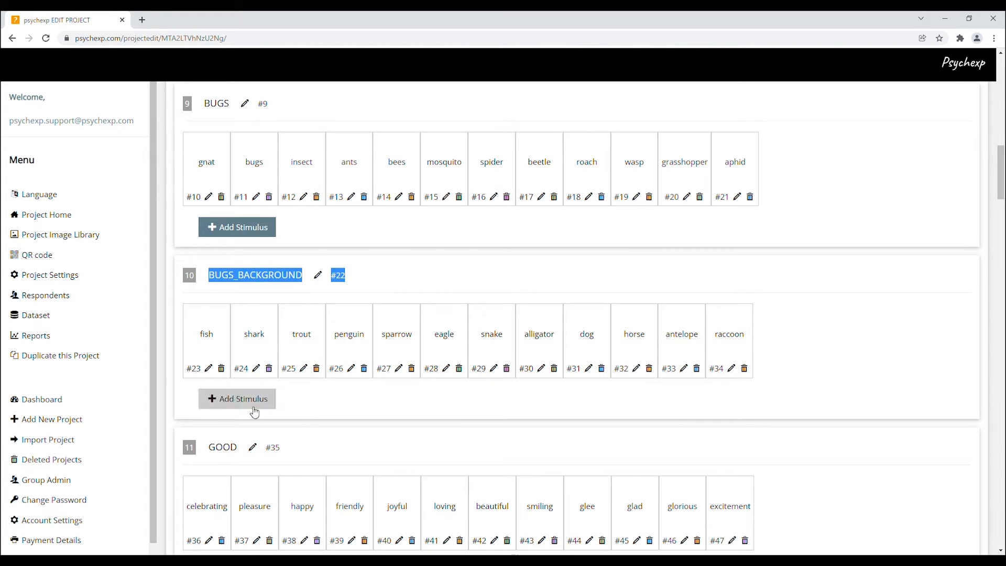
pyautogui.click(215, 451)
pyautogui.doubleClick(215, 450)
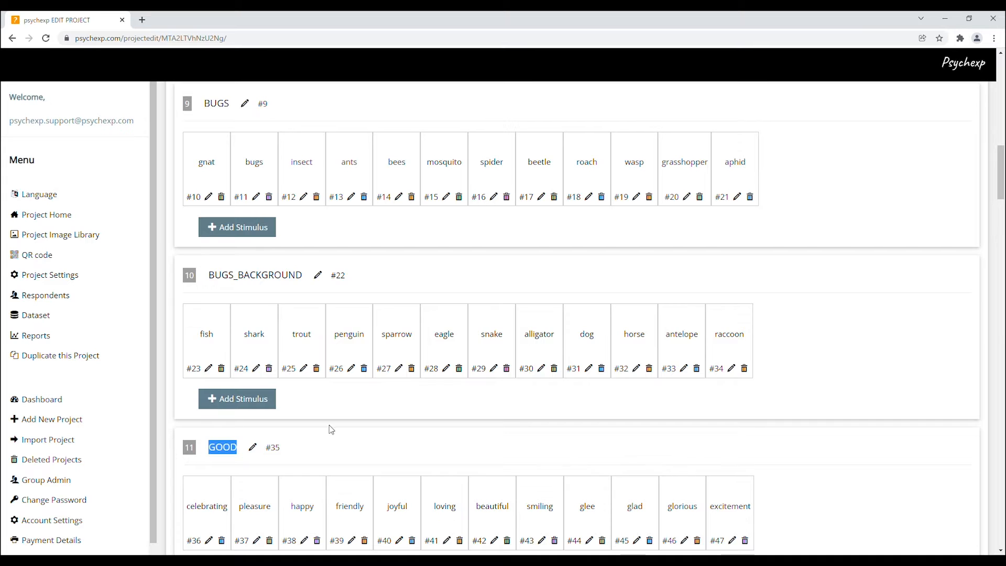
pyautogui.scroll(-5, 328, 425)
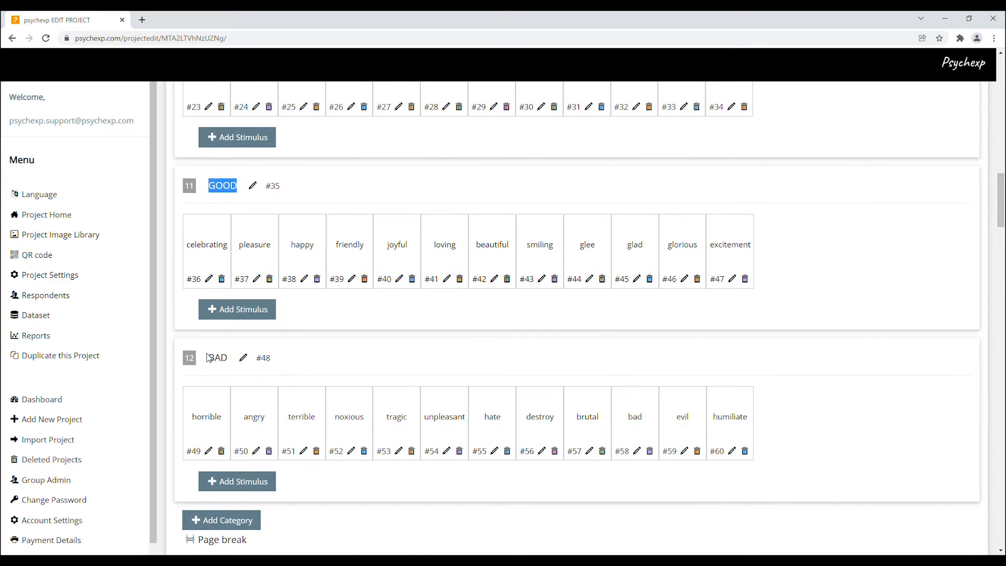
pyautogui.moveTo(207, 358); pyautogui.dragTo(230, 362)
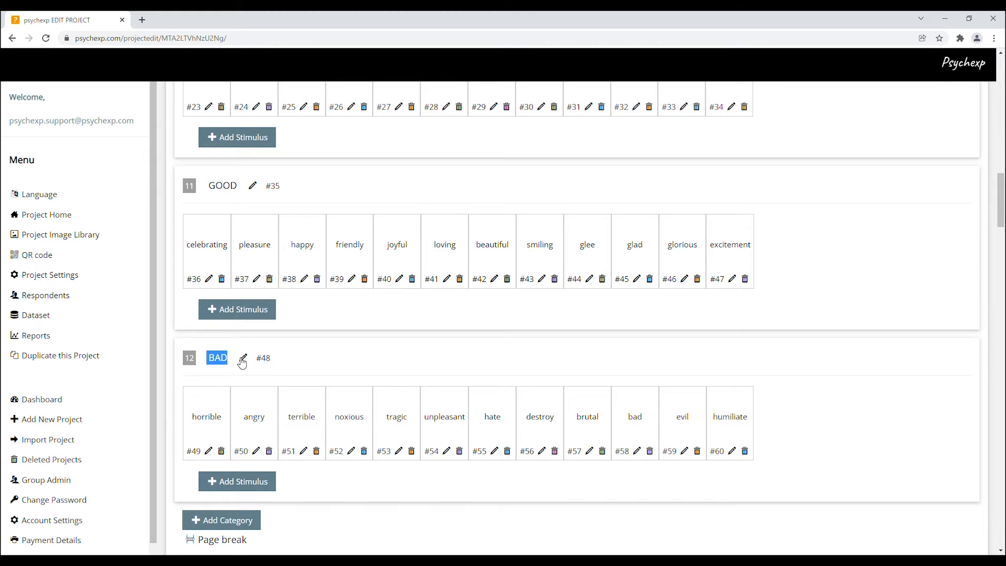
# Open the name editors for the BAD category and its 'horrible' stimulus, closing each without changes
pyautogui.click(243, 358)
pyautogui.click(505, 294)
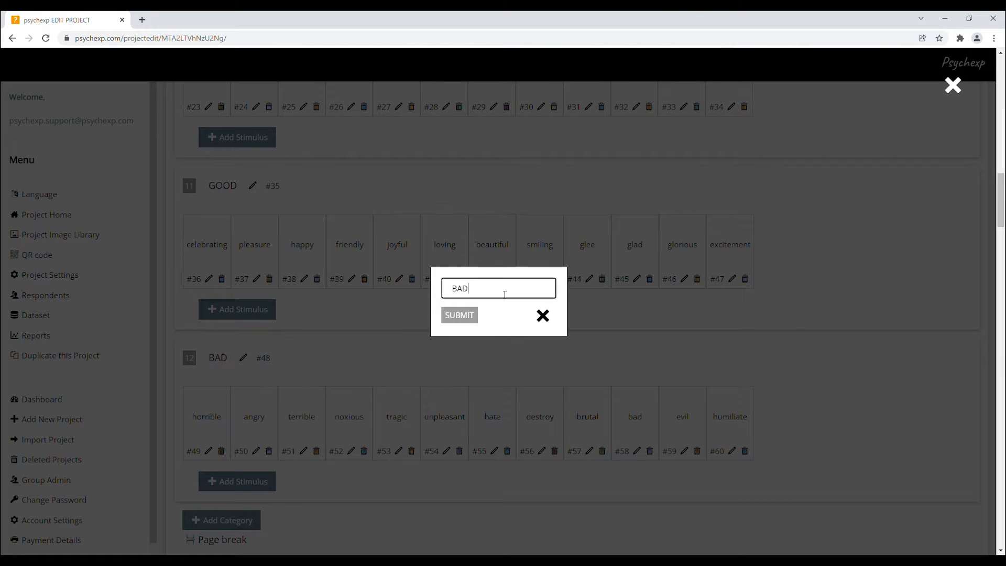
pyautogui.moveTo(467, 289); pyautogui.dragTo(452, 289)
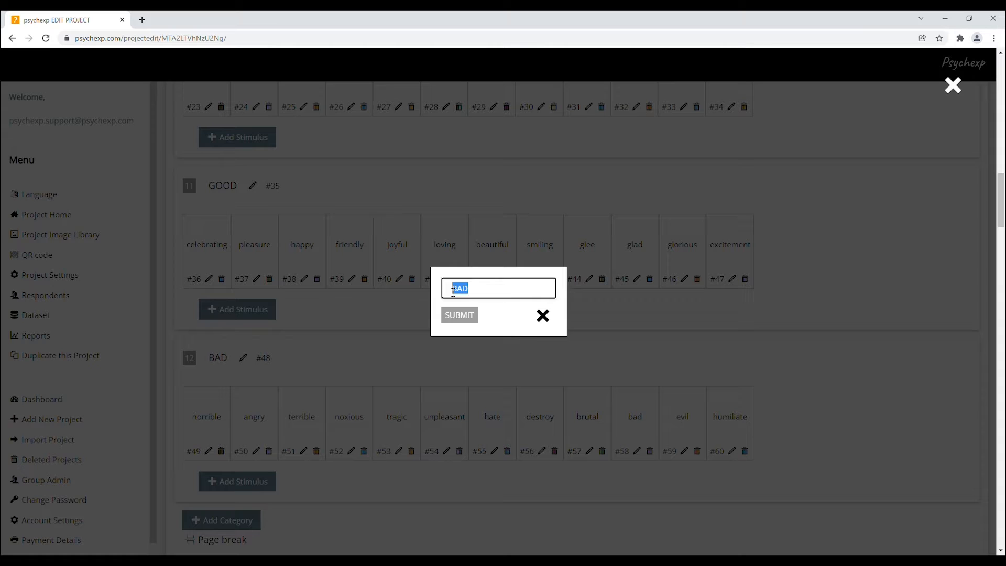
pyautogui.click(544, 317)
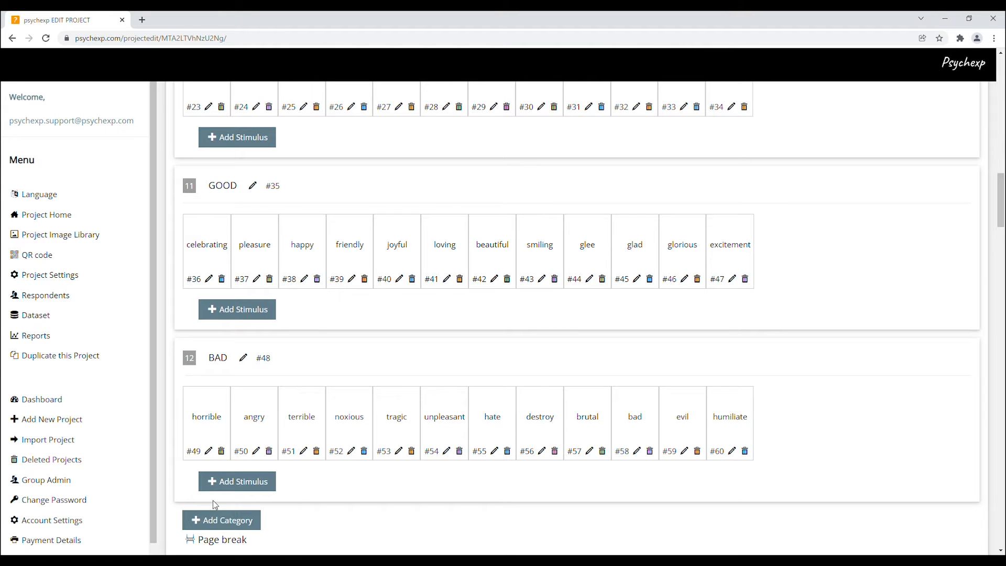
pyautogui.click(211, 452)
pyautogui.moveTo(487, 288); pyautogui.dragTo(446, 289)
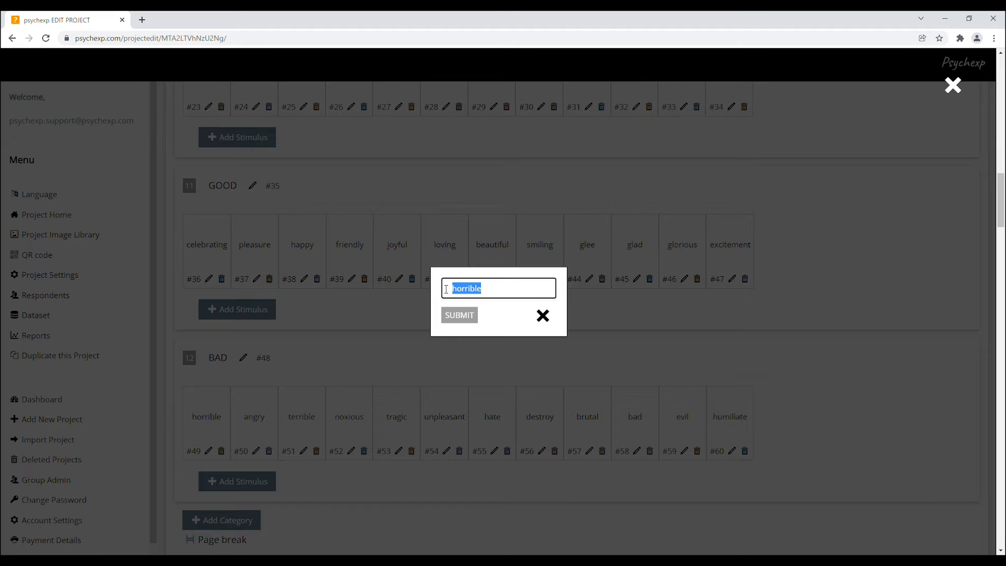
pyautogui.click(542, 315)
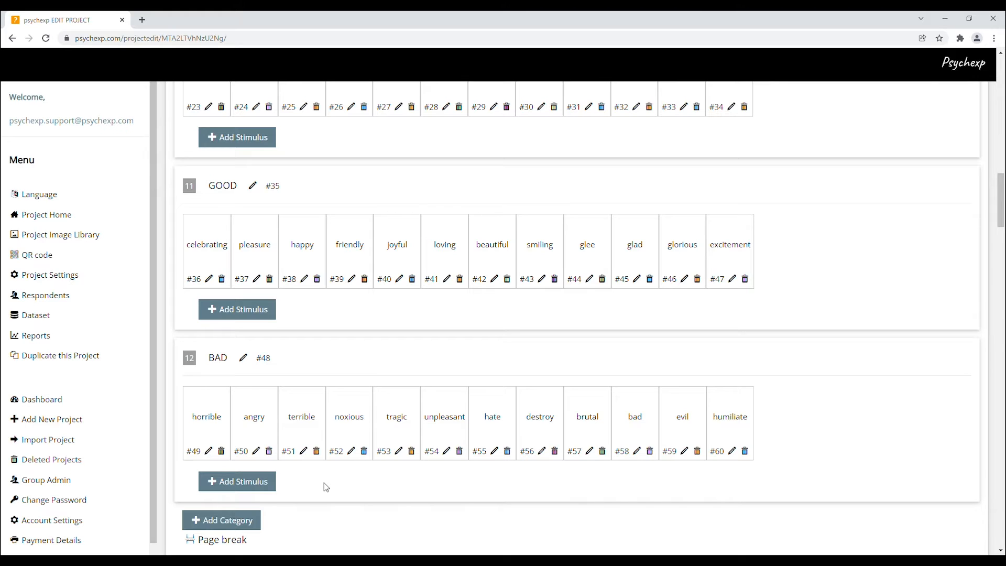
# Open the Add Stimulus options for the BAD category, compare TEXT and IMAGE, and close without adding
pyautogui.click(258, 487)
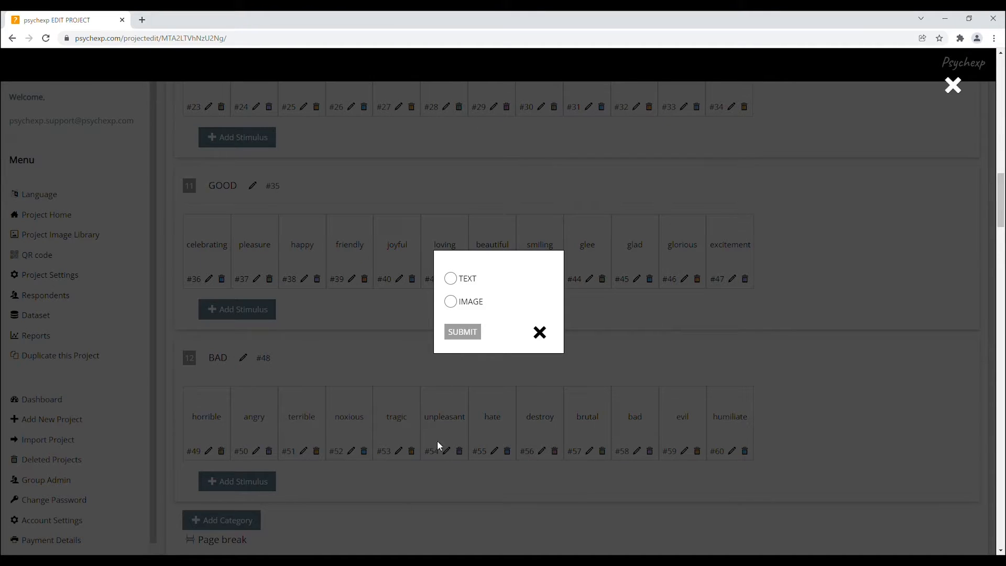
pyautogui.click(451, 278)
pyautogui.click(451, 302)
pyautogui.click(540, 333)
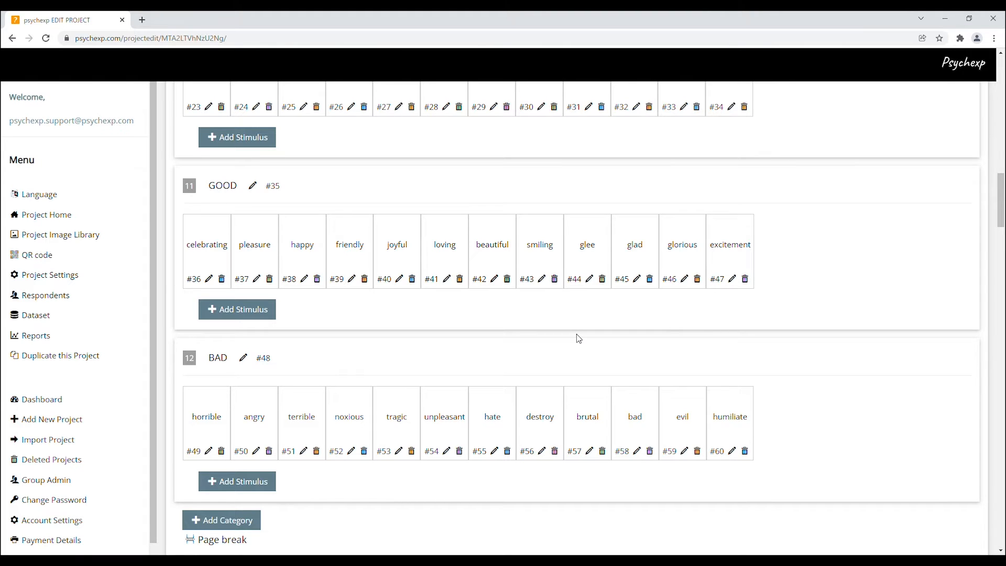
# Examine the GNAT FLOW structure: flow block, sub-flow block and Trial Group 1
pyautogui.scroll(-3, 576, 334)
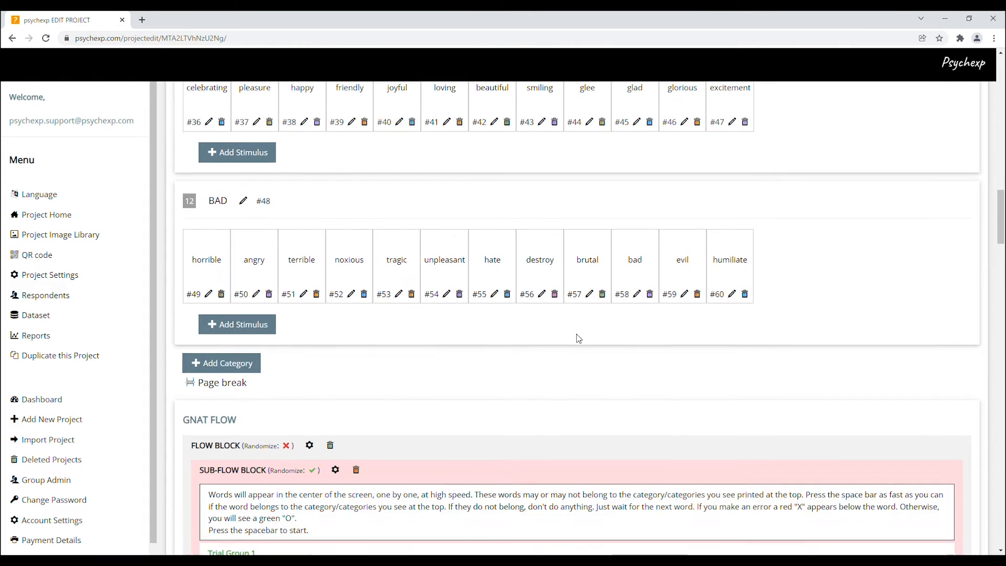
pyautogui.scroll(-6, 578, 338)
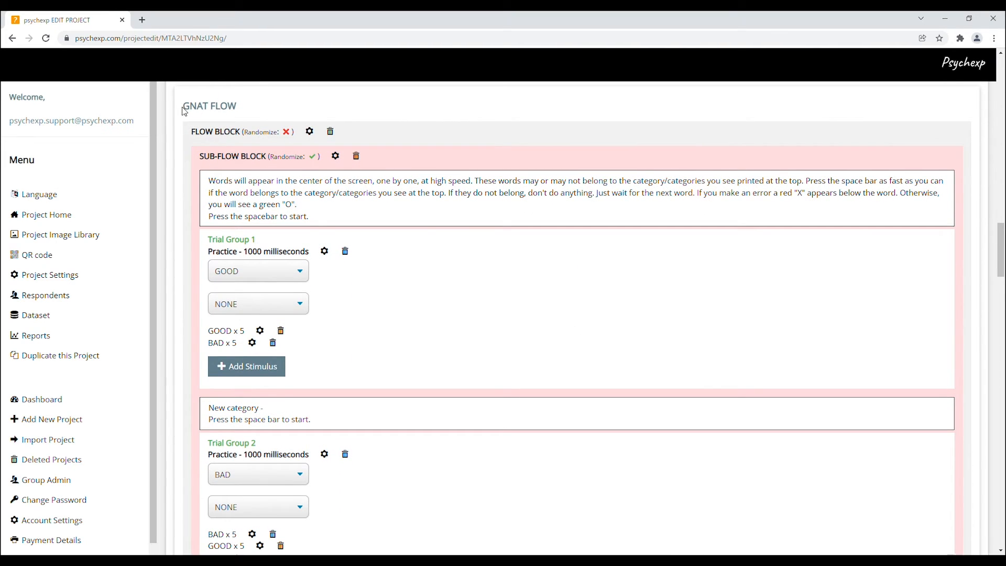
pyautogui.moveTo(185, 109); pyautogui.dragTo(242, 113)
pyautogui.moveTo(199, 136); pyautogui.dragTo(266, 157)
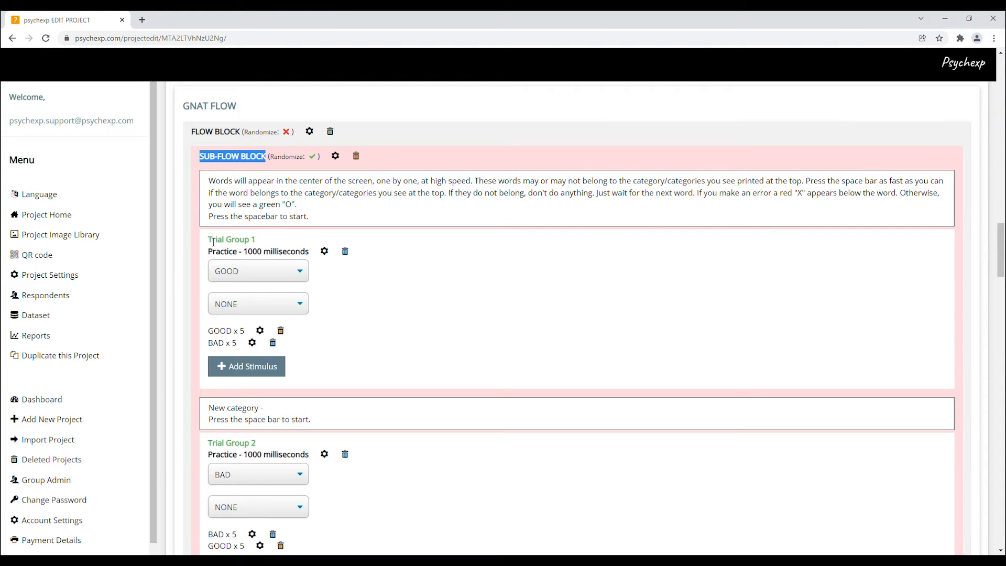
pyautogui.moveTo(214, 242); pyautogui.dragTo(251, 249)
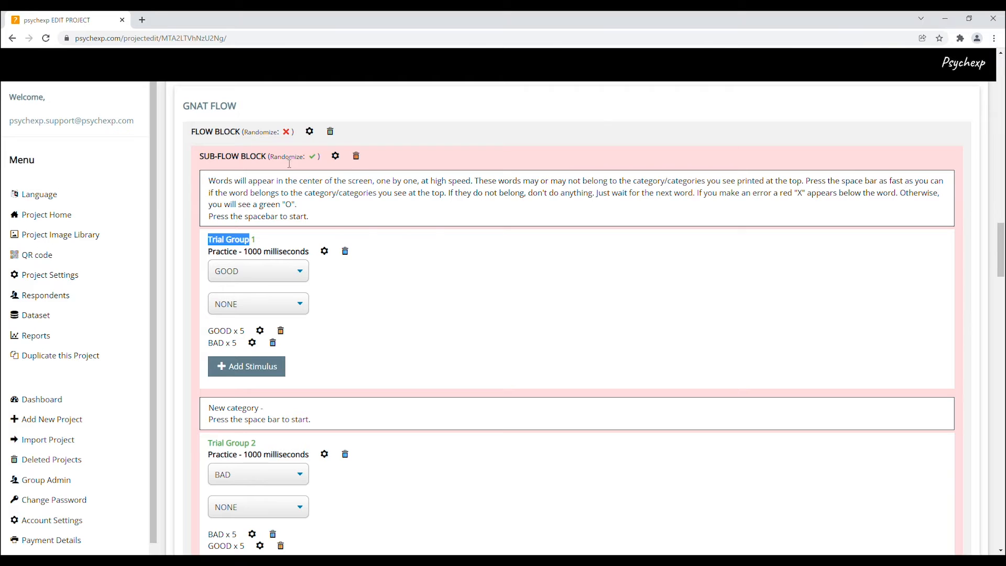
# Open the sub-flow block's Randomize setting and close it unchanged
pyautogui.click(336, 157)
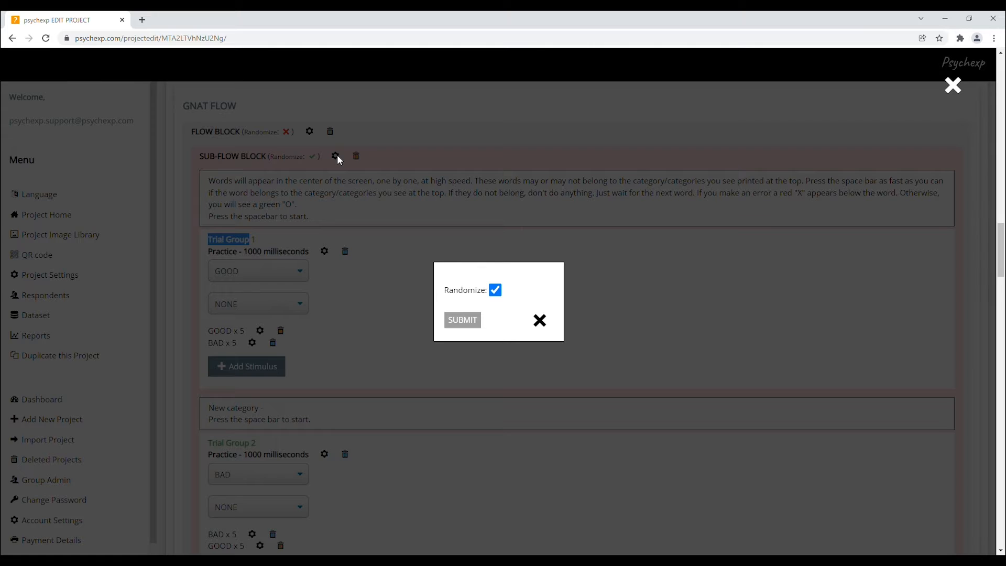
pyautogui.click(495, 289)
pyautogui.click(495, 290)
pyautogui.click(540, 320)
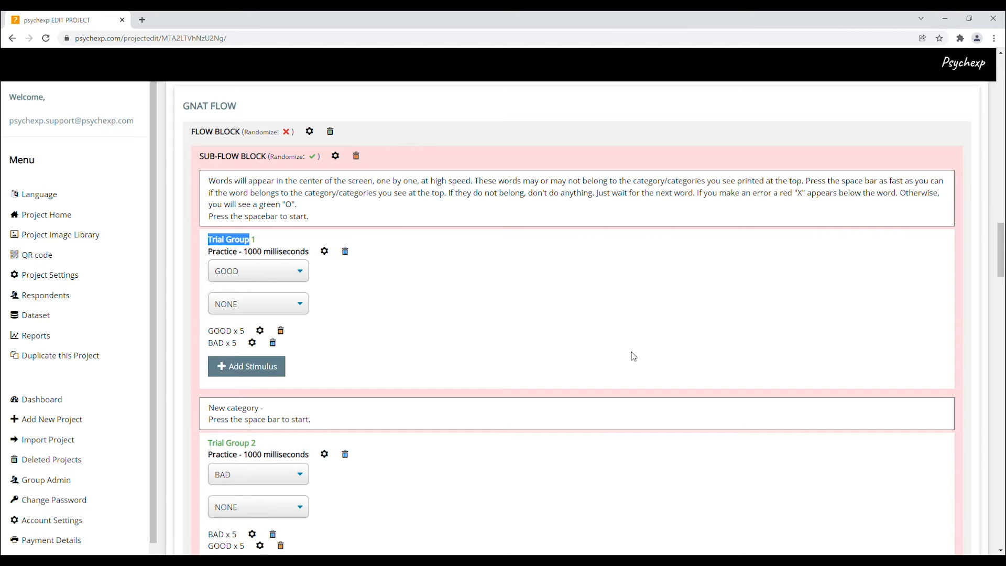
# Open Trial Group 2's Practice and Milliseconds settings and close them unchanged
pyautogui.scroll(-3, 634, 356)
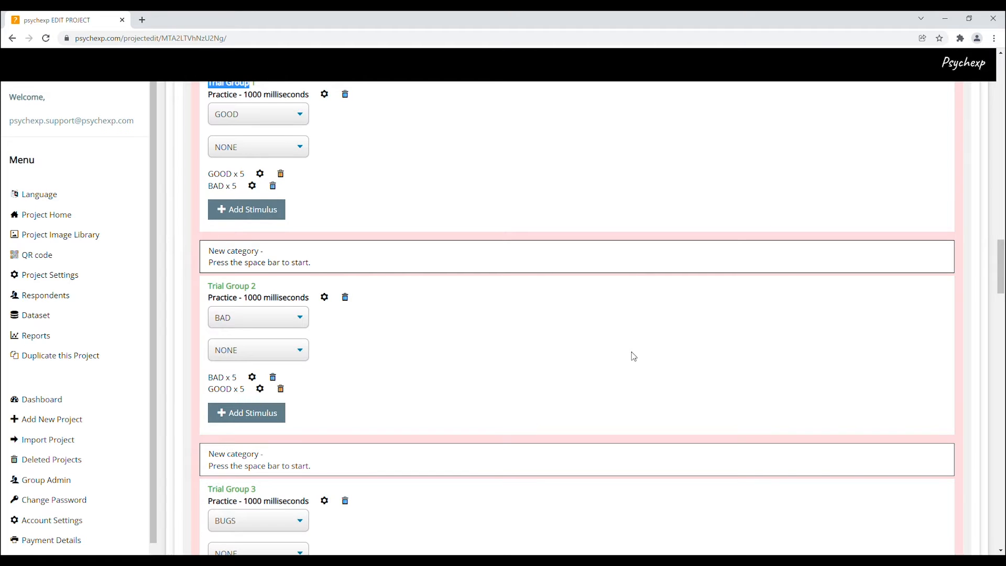
pyautogui.scroll(-2, 634, 356)
pyautogui.scroll(-1, 633, 356)
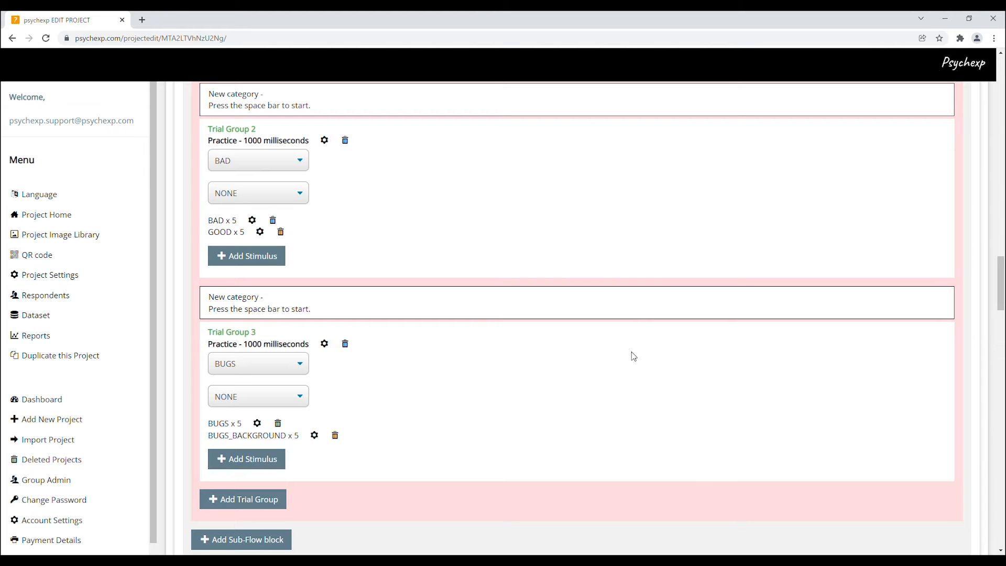
pyautogui.scroll(-1, 633, 356)
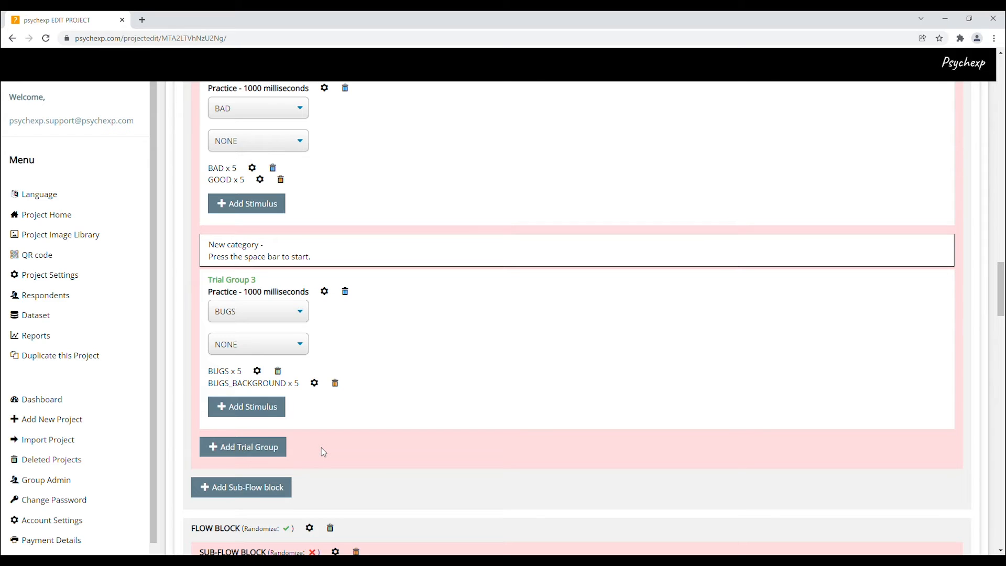
pyautogui.scroll(2, 362, 445)
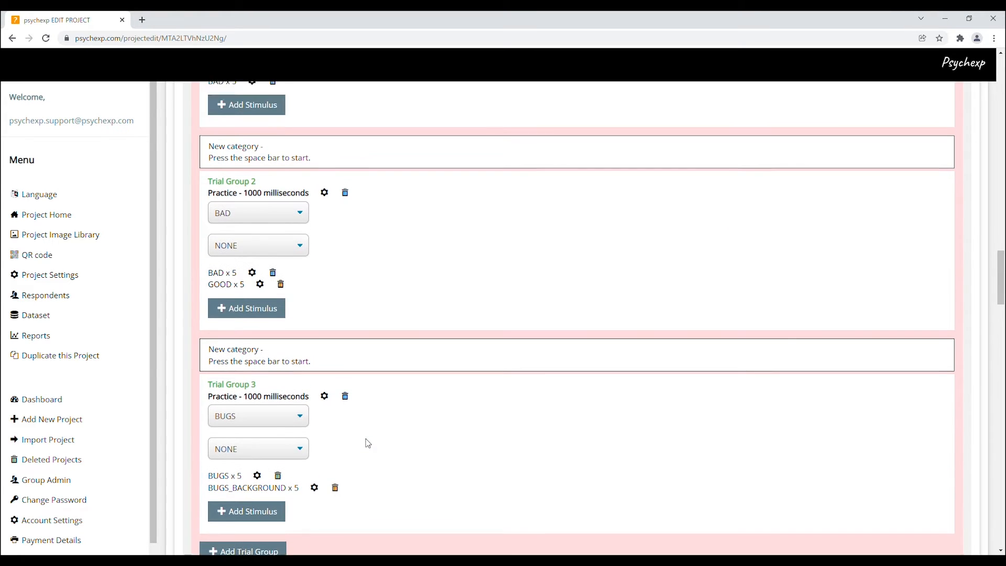
pyautogui.scroll(-1, 366, 443)
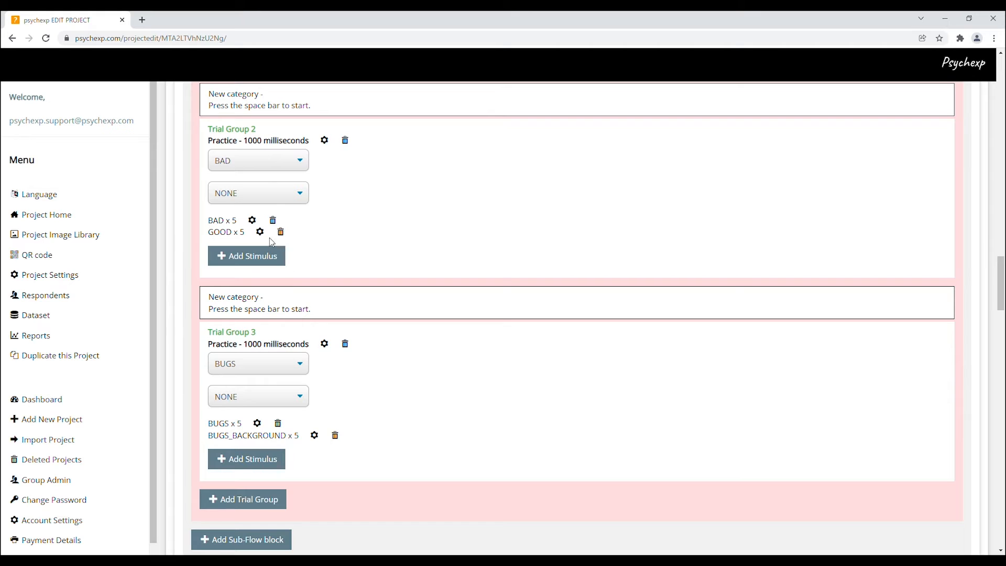
pyautogui.click(325, 140)
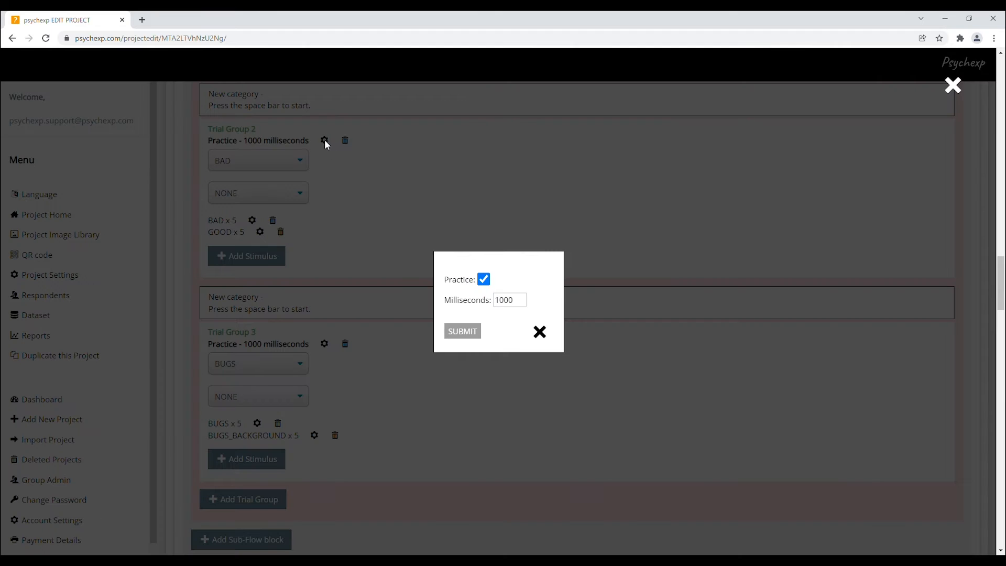
pyautogui.click(483, 279)
pyautogui.click(483, 278)
pyautogui.moveTo(524, 303); pyautogui.dragTo(494, 301)
pyautogui.click(542, 336)
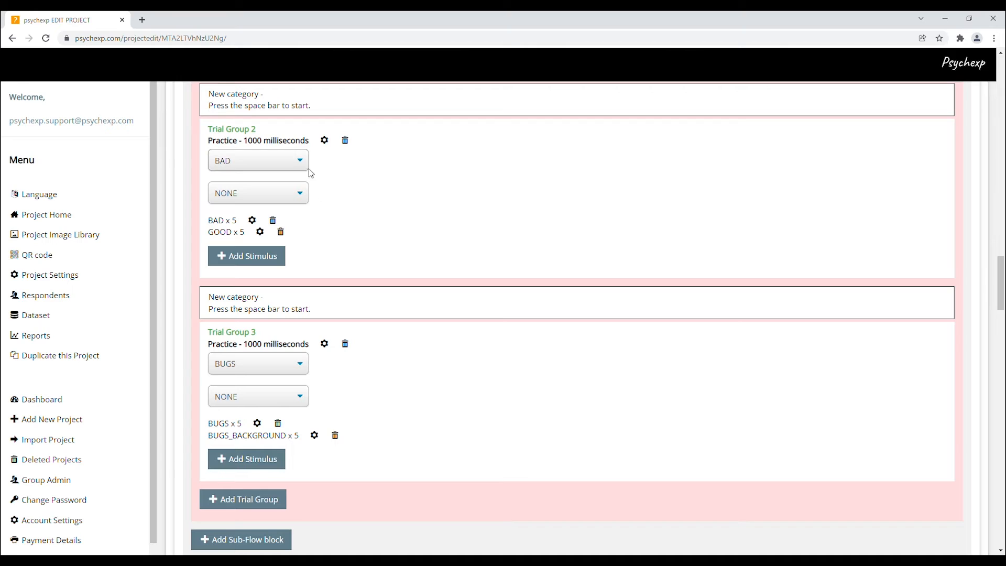
# Open the category selectors of Trial Groups 2 and 3 without changing them
pyautogui.click(298, 160)
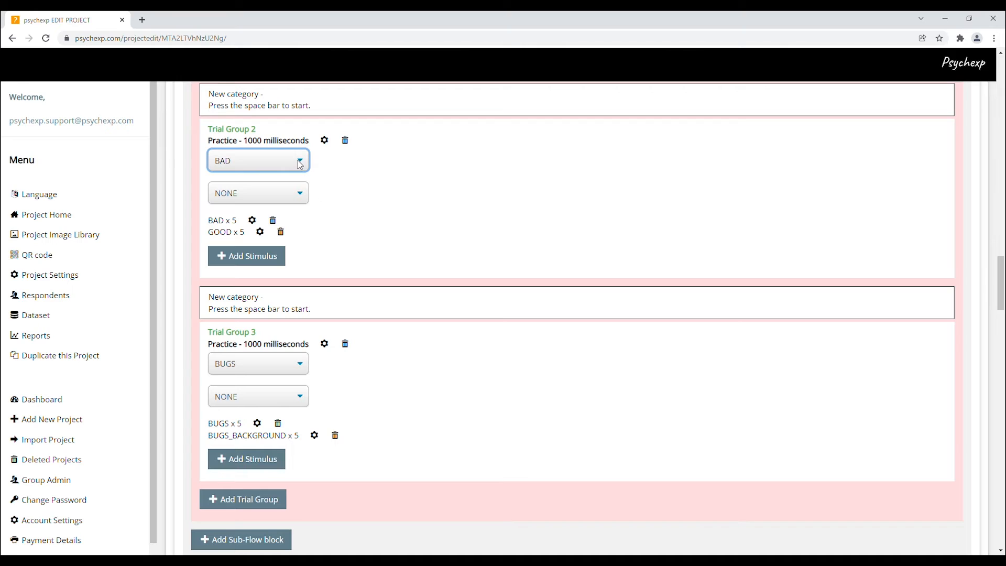
pyautogui.click(302, 192)
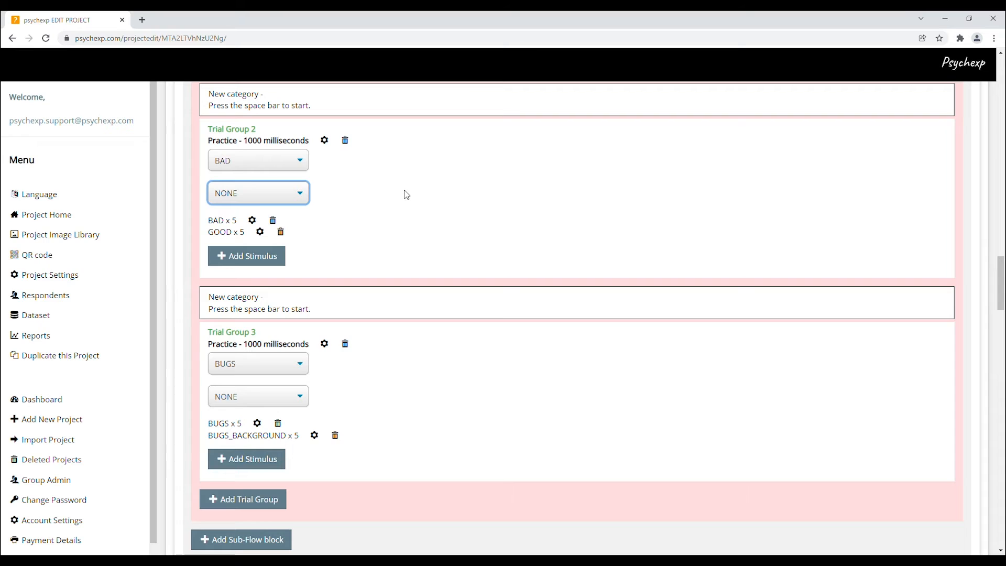
pyautogui.click(301, 362)
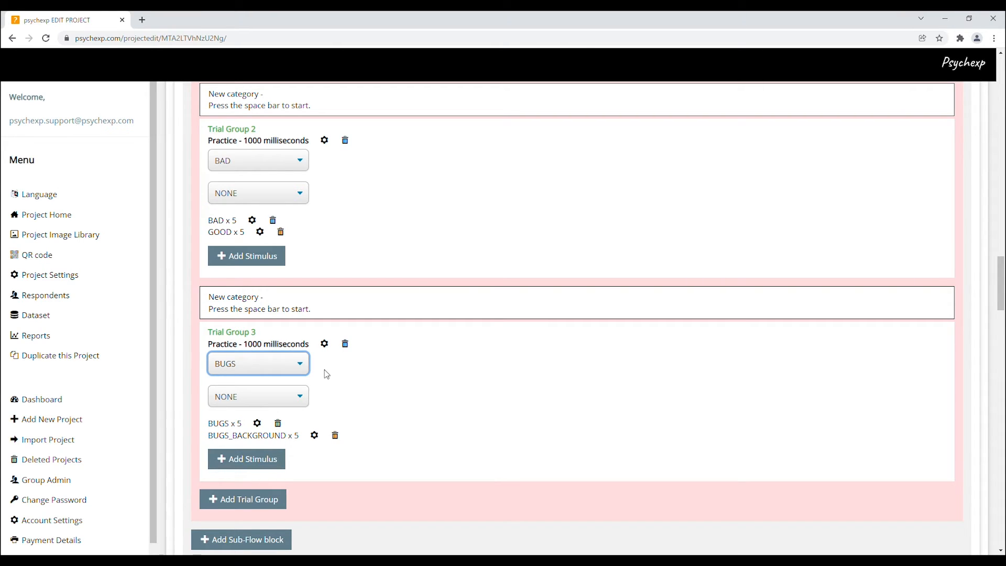
pyautogui.click(301, 402)
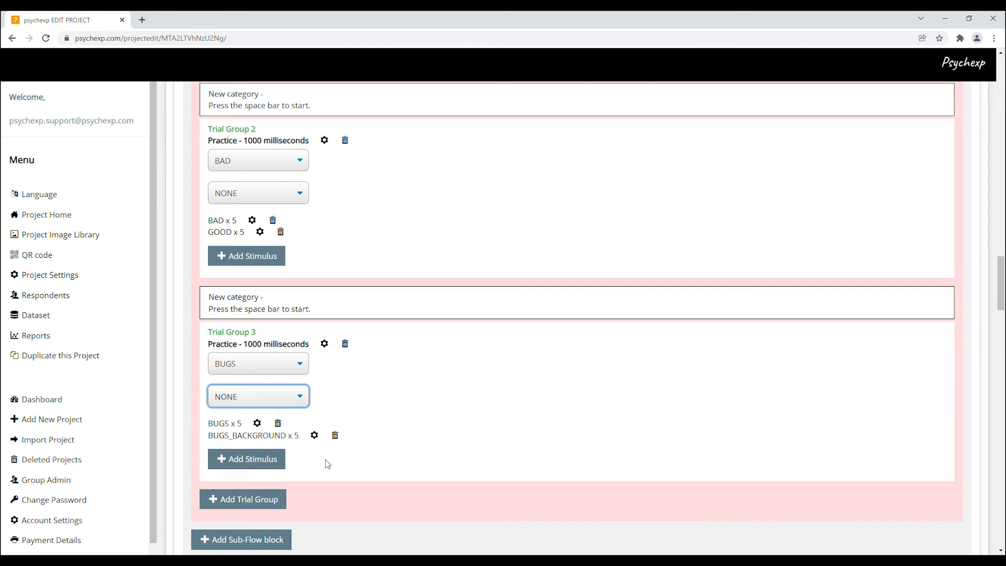
# Open the BUGS x 5 stimulus settings in Trial Group 3 and close them unchanged
pyautogui.click(260, 427)
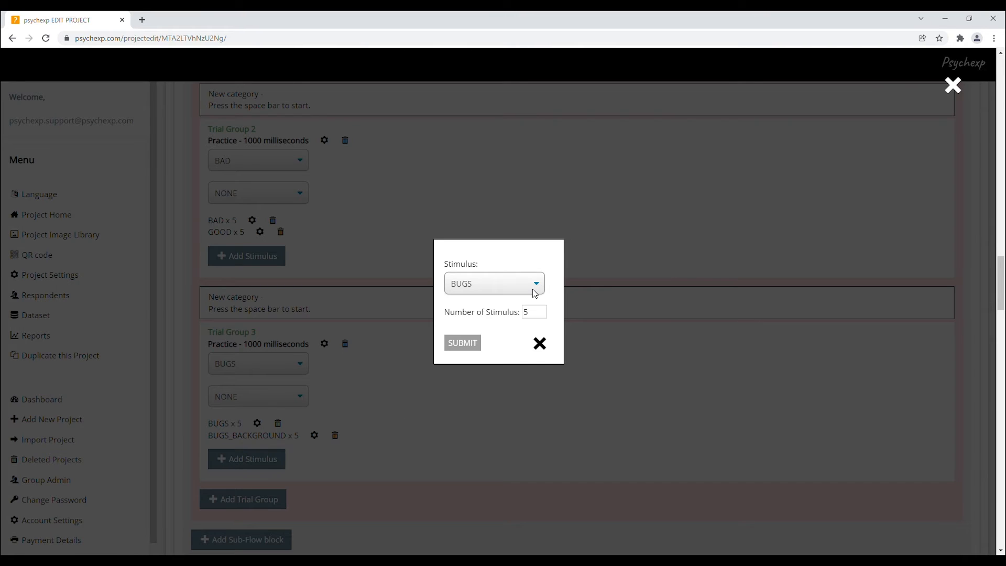
pyautogui.click(534, 292)
pyautogui.doubleClick(526, 313)
pyautogui.click(541, 347)
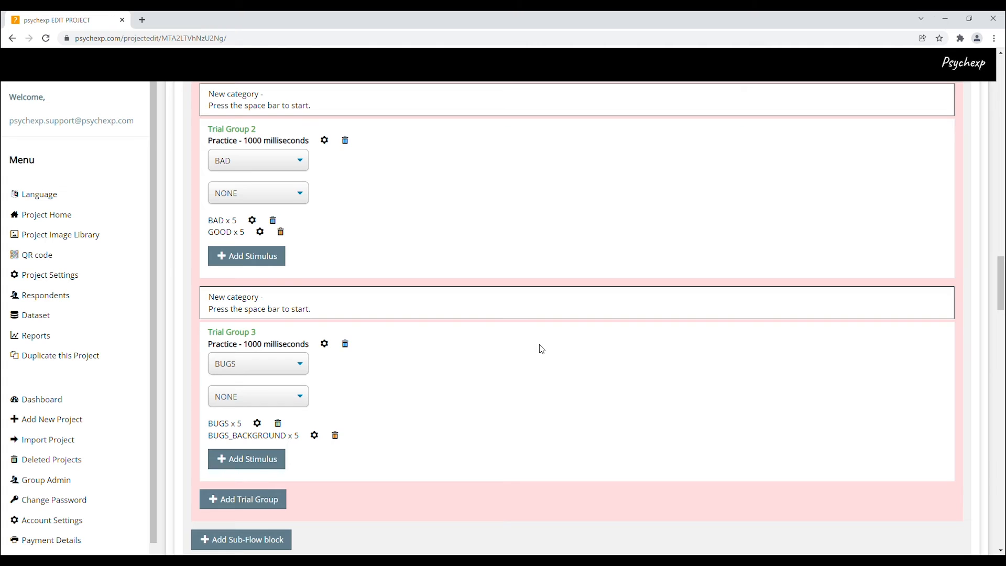
# Examine the stimulus counts listed under Trial Groups 2 and 3
pyautogui.scroll(1, 541, 349)
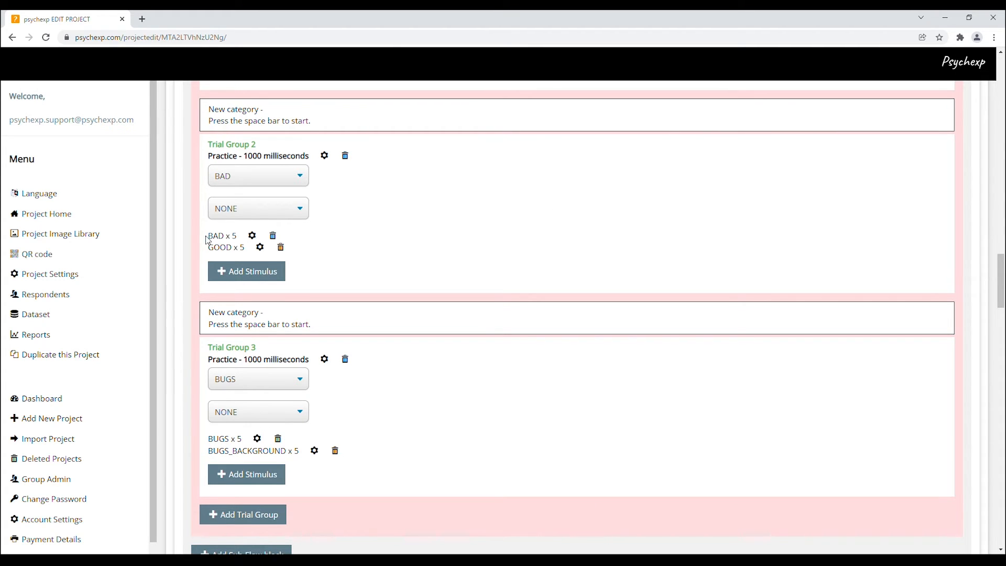
pyautogui.moveTo(214, 240); pyautogui.dragTo(249, 252)
pyautogui.click(214, 252)
pyautogui.click(343, 263)
pyautogui.moveTo(208, 442); pyautogui.dragTo(300, 457)
pyautogui.click(329, 482)
# Compare Trial Group 3 and 4 display durations and read the second flow block's instruction text
pyautogui.scroll(-3, 430, 448)
pyautogui.scroll(-1, 431, 449)
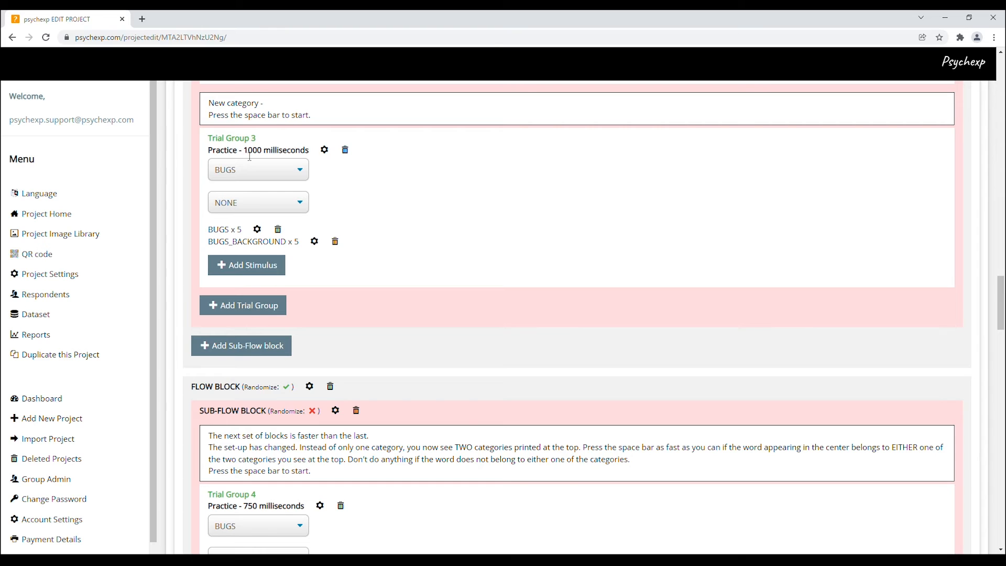
pyautogui.moveTo(244, 151); pyautogui.dragTo(266, 156)
pyautogui.moveTo(244, 506); pyautogui.dragTo(262, 512)
pyautogui.moveTo(210, 439); pyautogui.dragTo(380, 440)
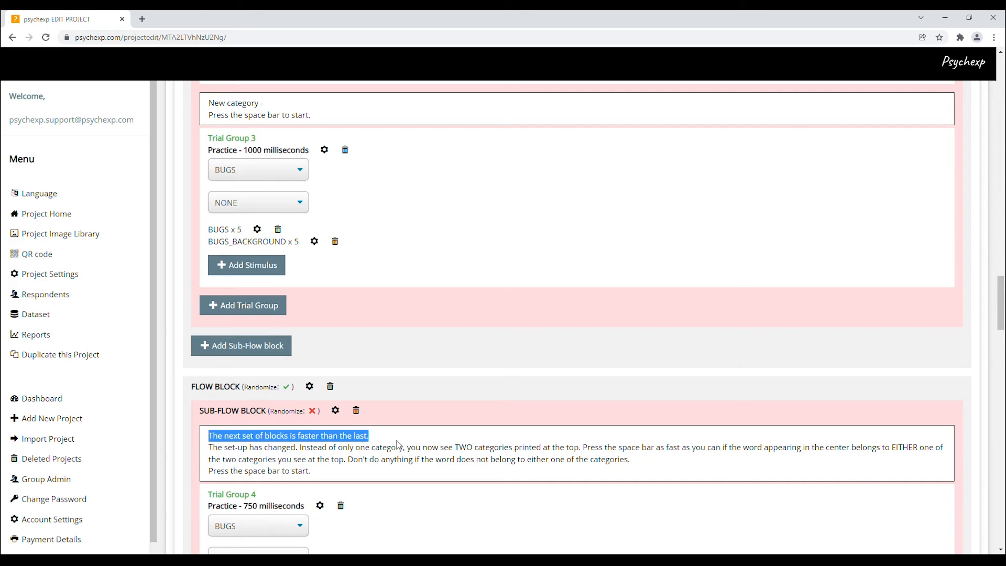
pyautogui.click(398, 445)
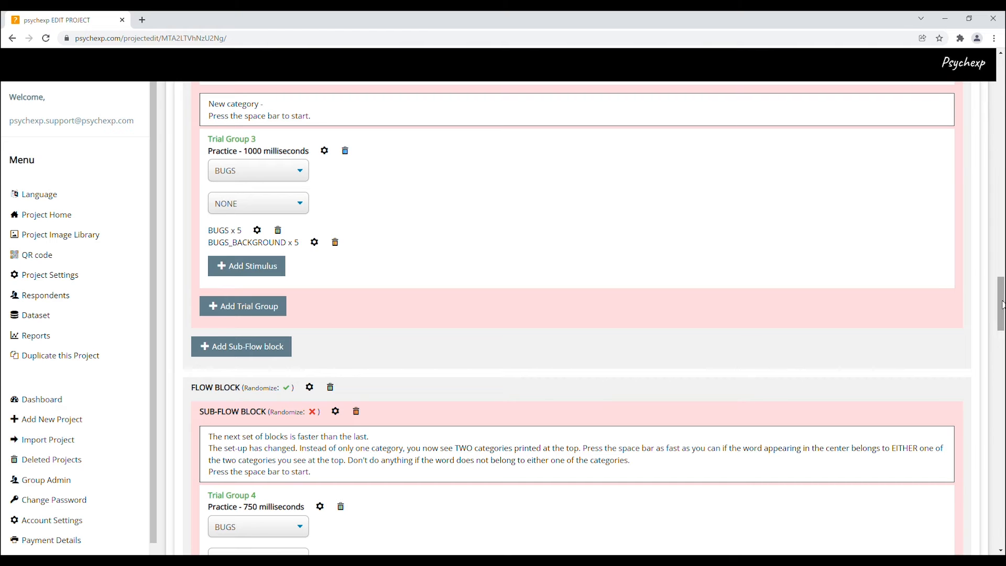
# Open the experiment preview and answer the multiple choice question by ticking the first two choices
pyautogui.moveTo(1001, 304); pyautogui.dragTo(1002, 519)
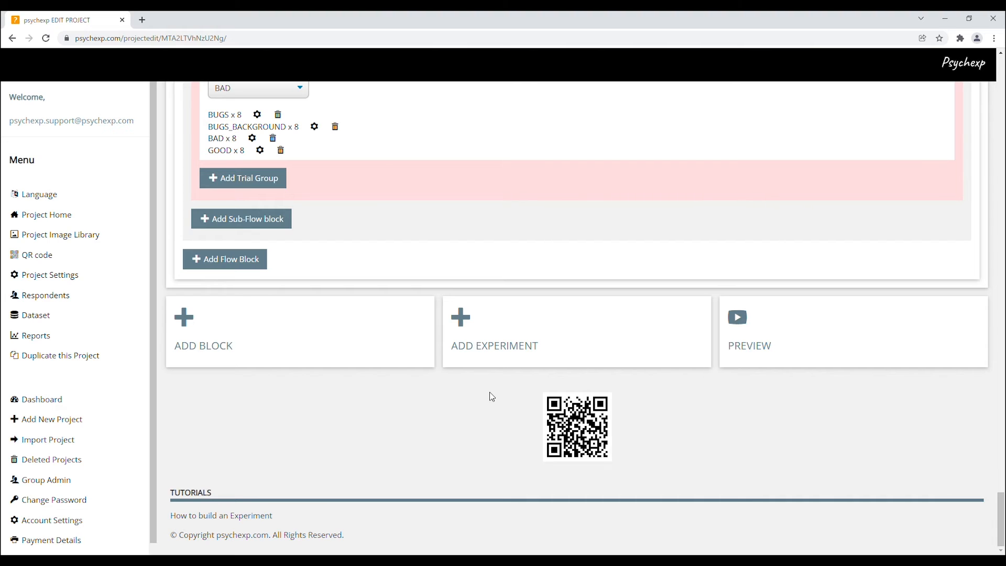
pyautogui.click(752, 347)
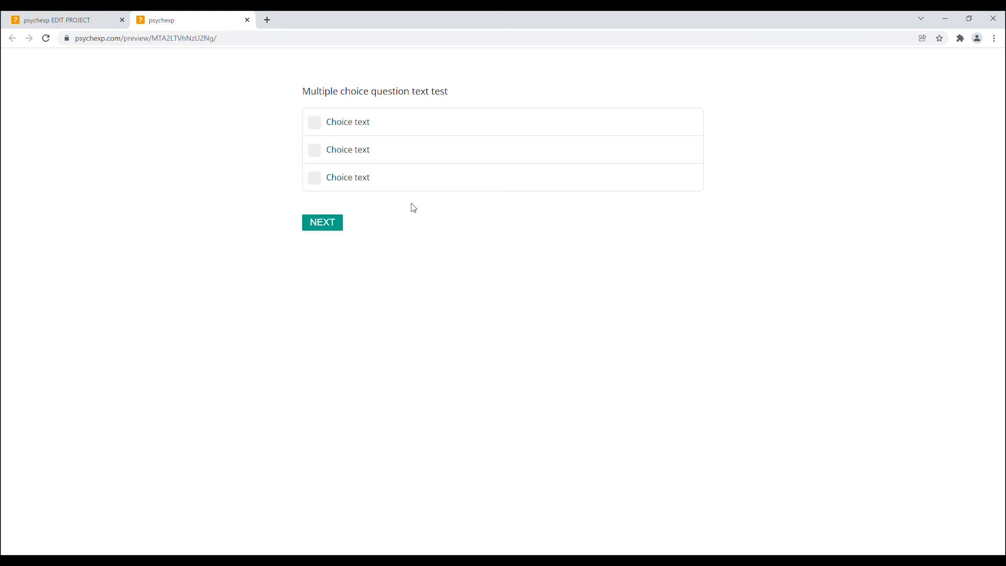
pyautogui.click(344, 129)
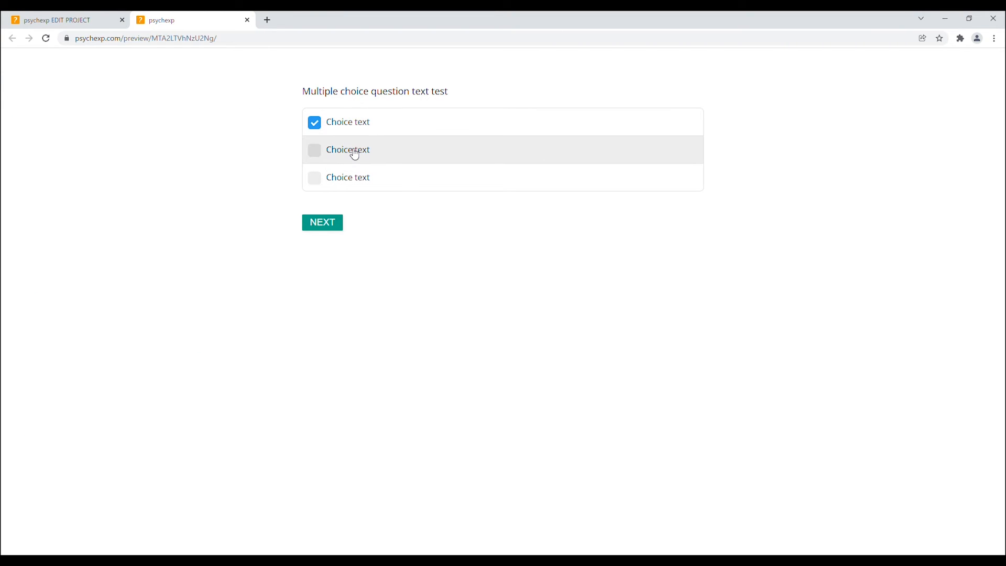
pyautogui.click(355, 154)
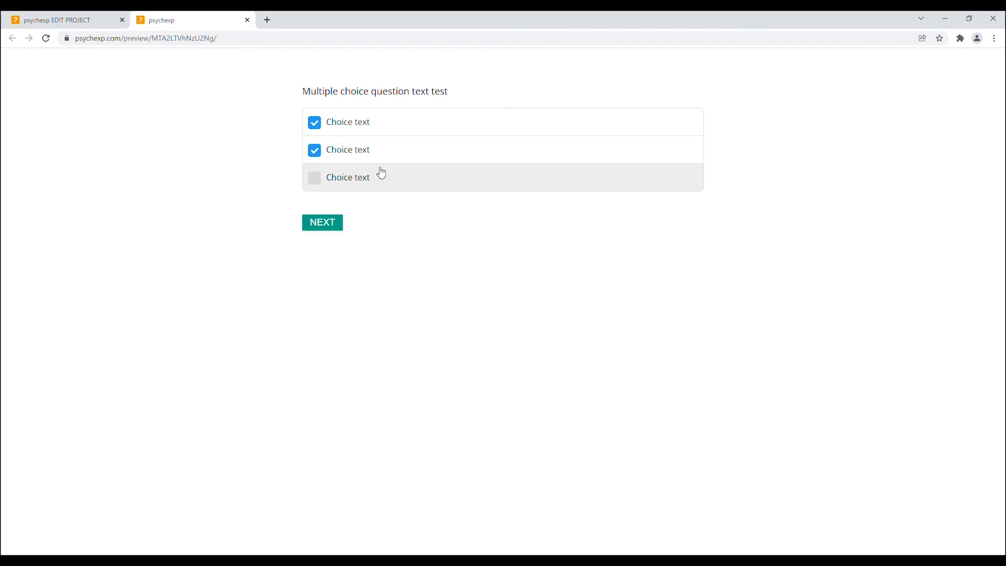
pyautogui.click(331, 230)
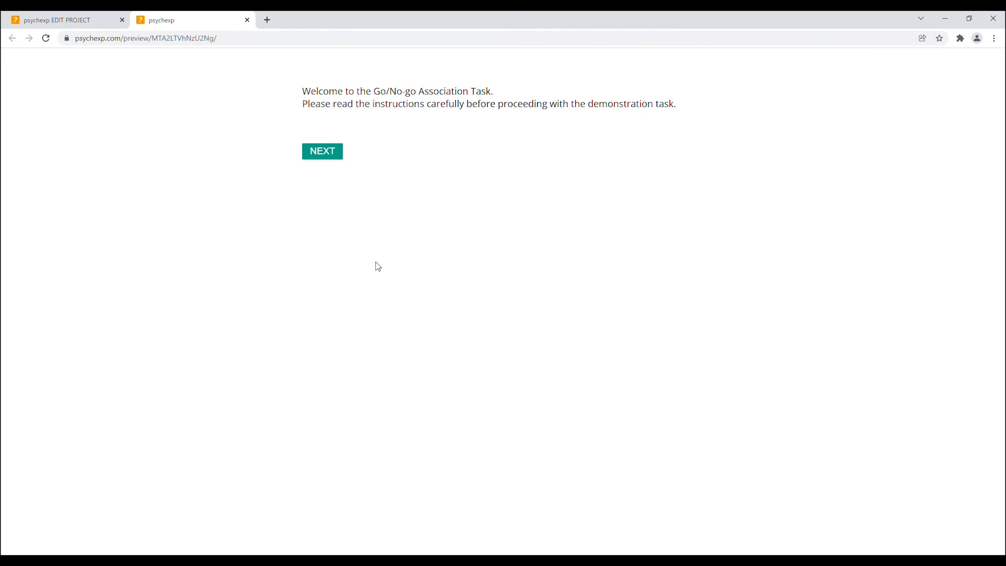
# Continue past the welcome and instructions pages and choose Keyboard as the data input device
pyautogui.click(331, 157)
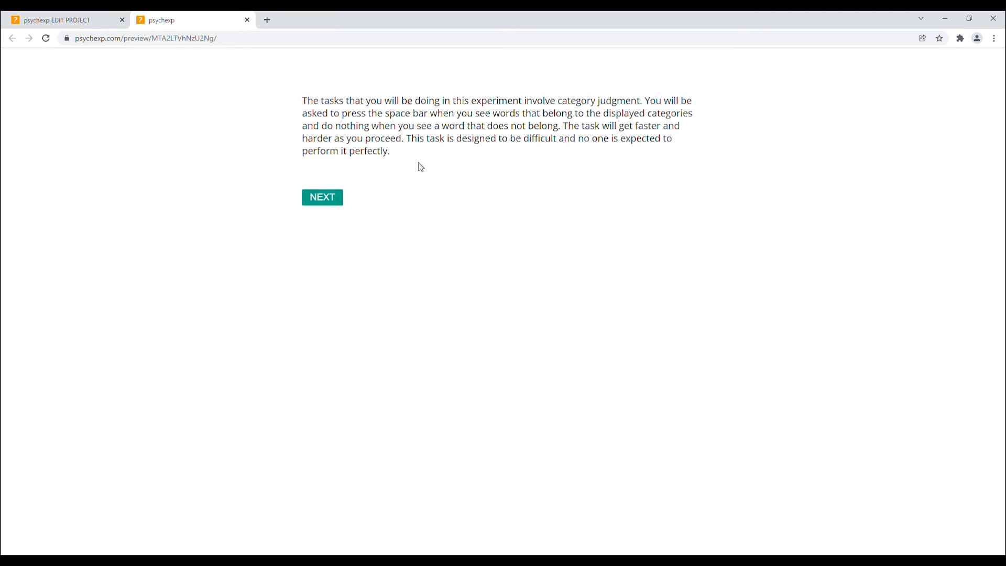
pyautogui.click(324, 202)
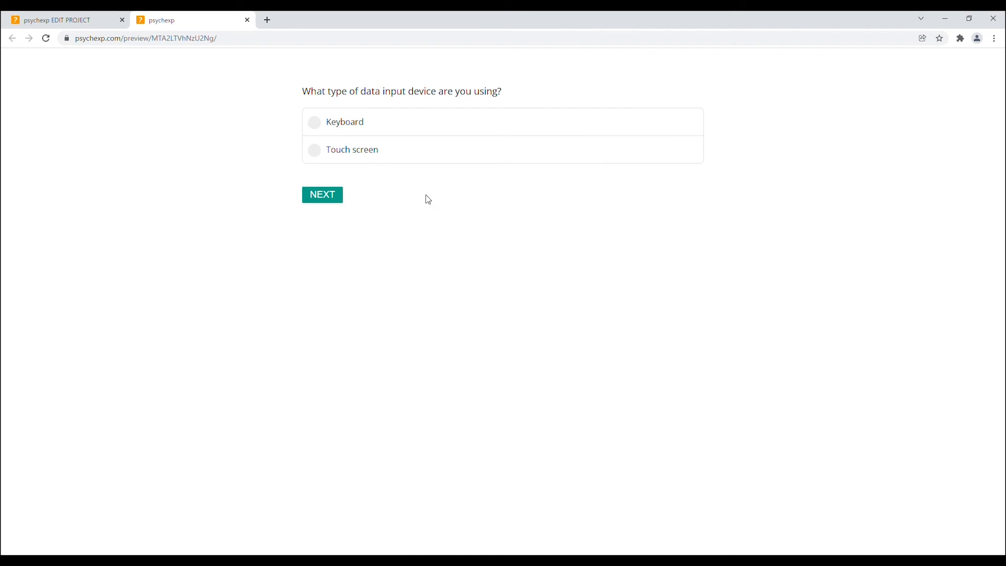
pyautogui.click(357, 158)
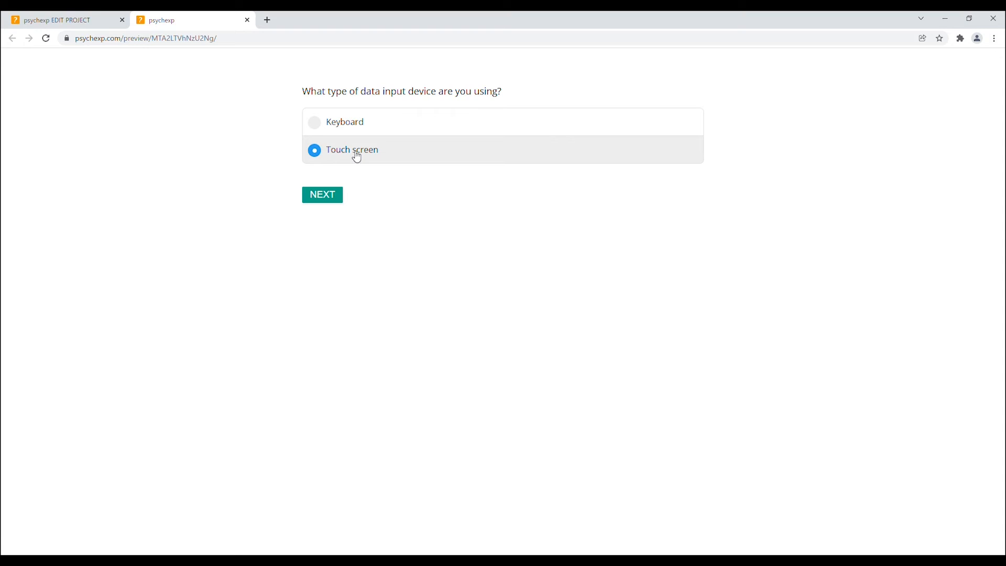
pyautogui.click(344, 123)
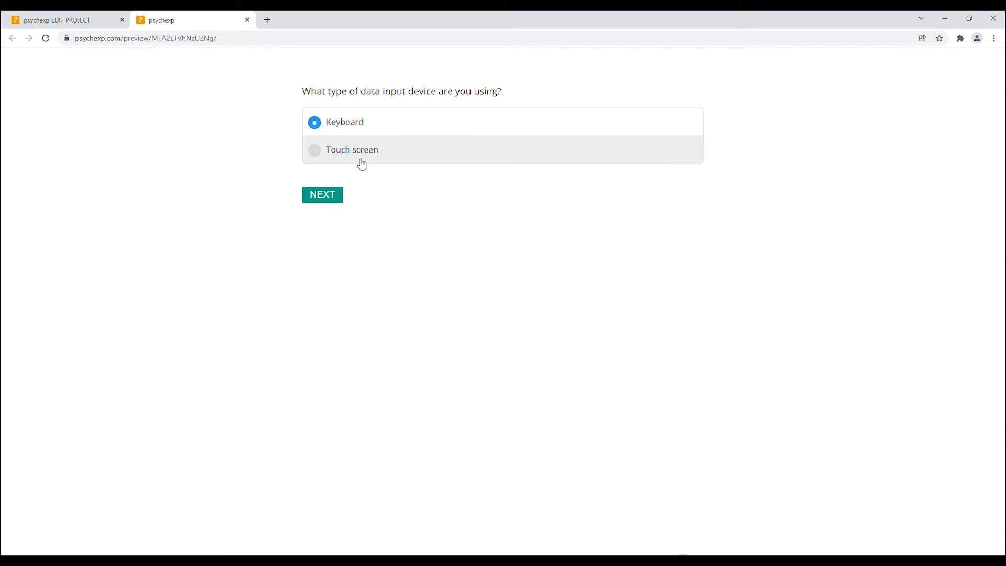
pyautogui.click(331, 198)
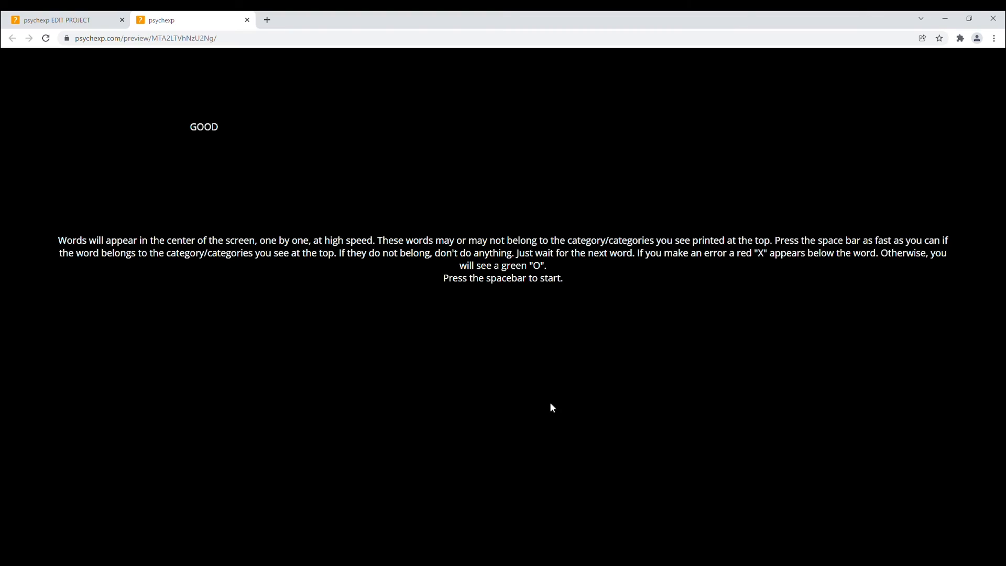
# Start the GNAT practice block and close the preview tab
pyautogui.press('space')
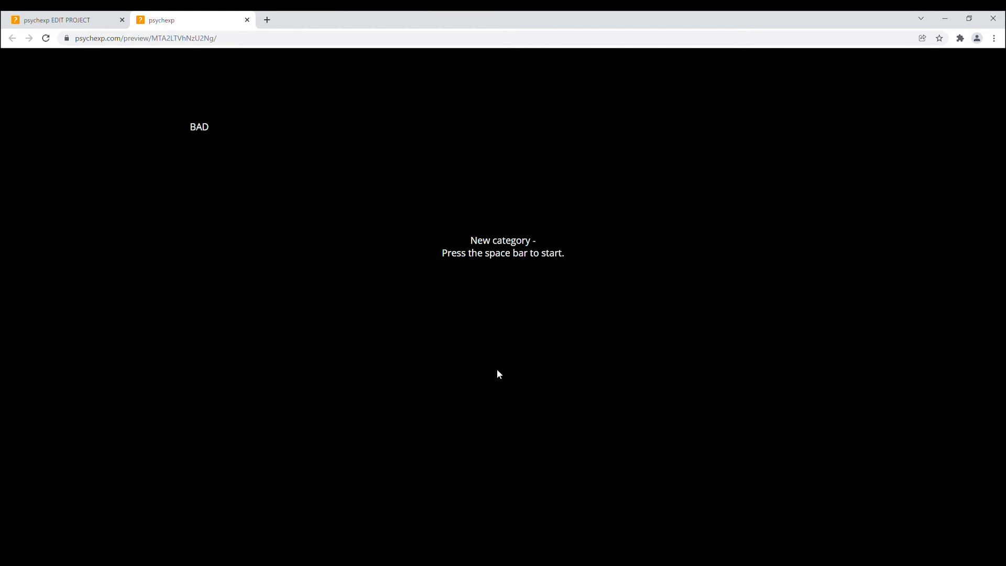
pyautogui.click(247, 21)
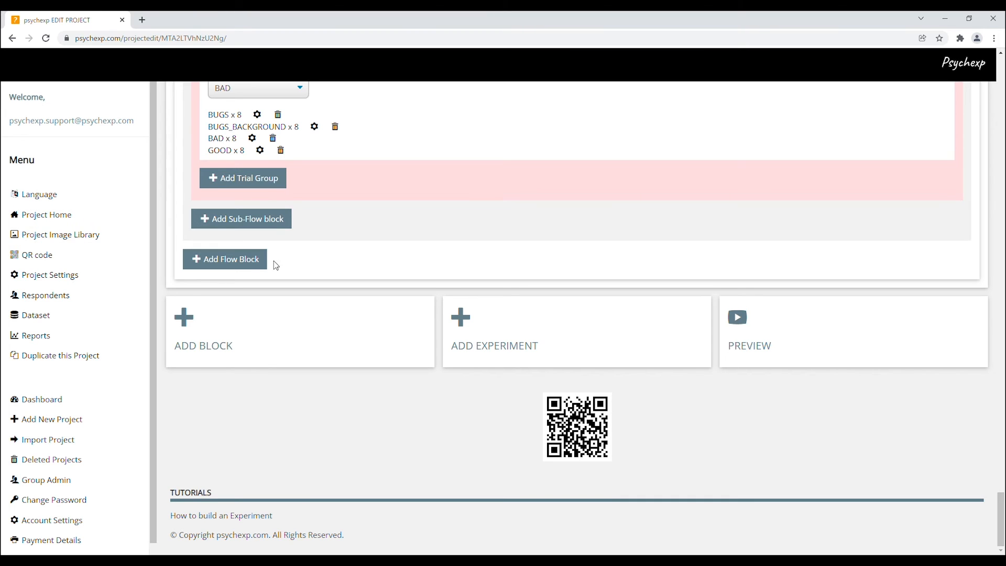
# Open the project's QR code page and select the registration link
pyautogui.click(88, 258)
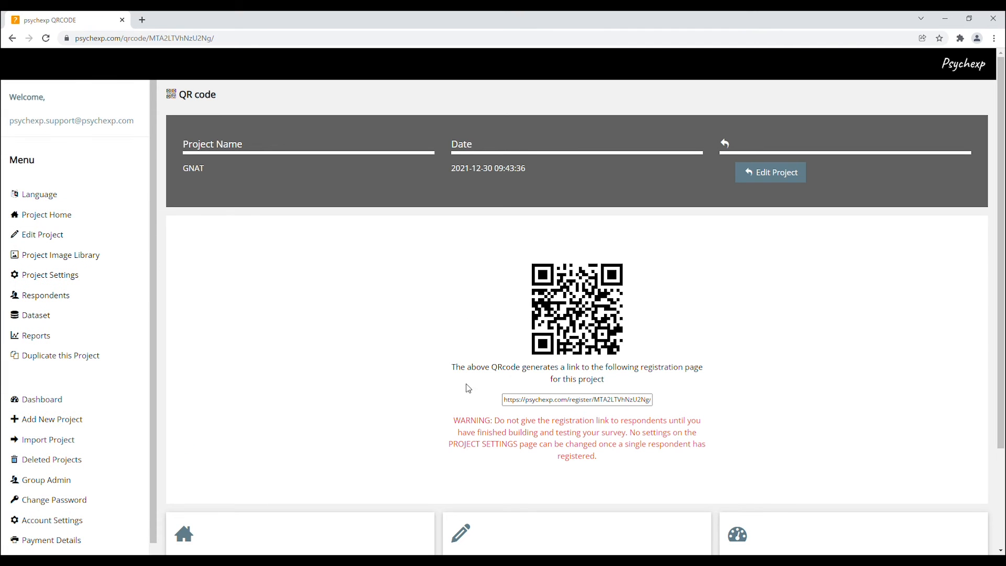
pyautogui.moveTo(504, 401); pyautogui.dragTo(655, 408)
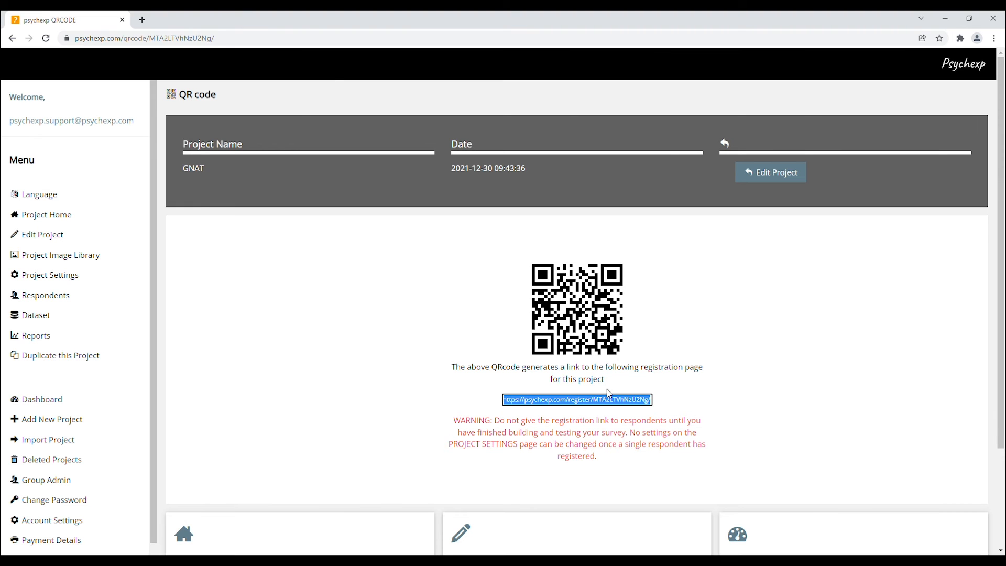
# Open the project settings and review the Basic Settings and ADVANCED Settings sections
pyautogui.click(47, 276)
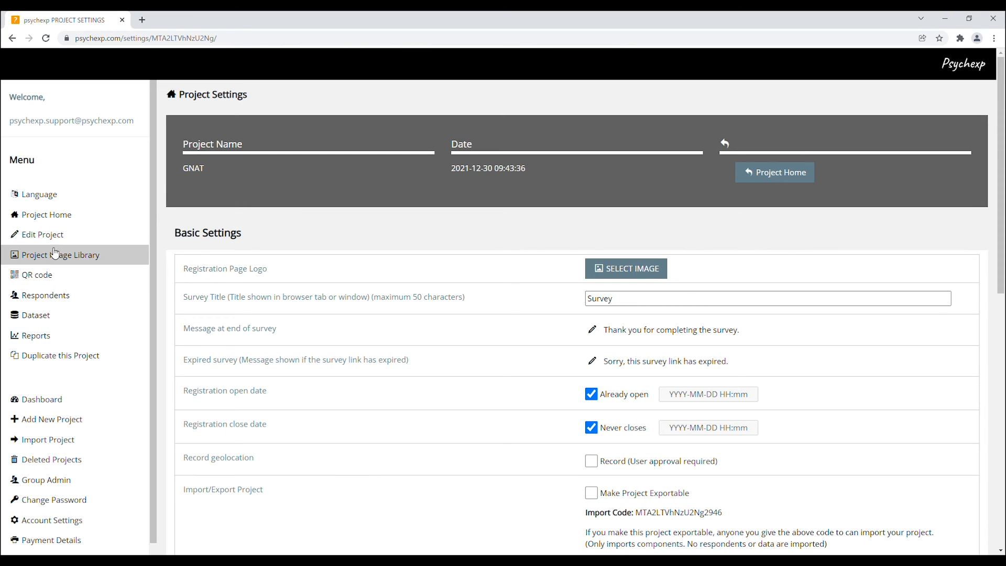
pyautogui.moveTo(174, 236); pyautogui.dragTo(249, 236)
pyautogui.scroll(-1, 294, 279)
pyautogui.scroll(-1, 294, 279)
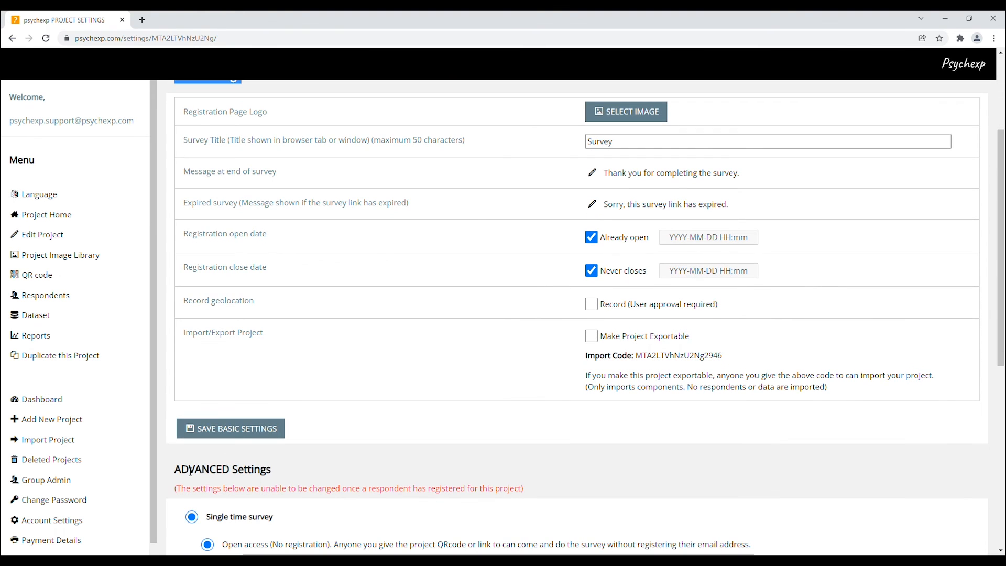
pyautogui.moveTo(177, 468); pyautogui.dragTo(290, 471)
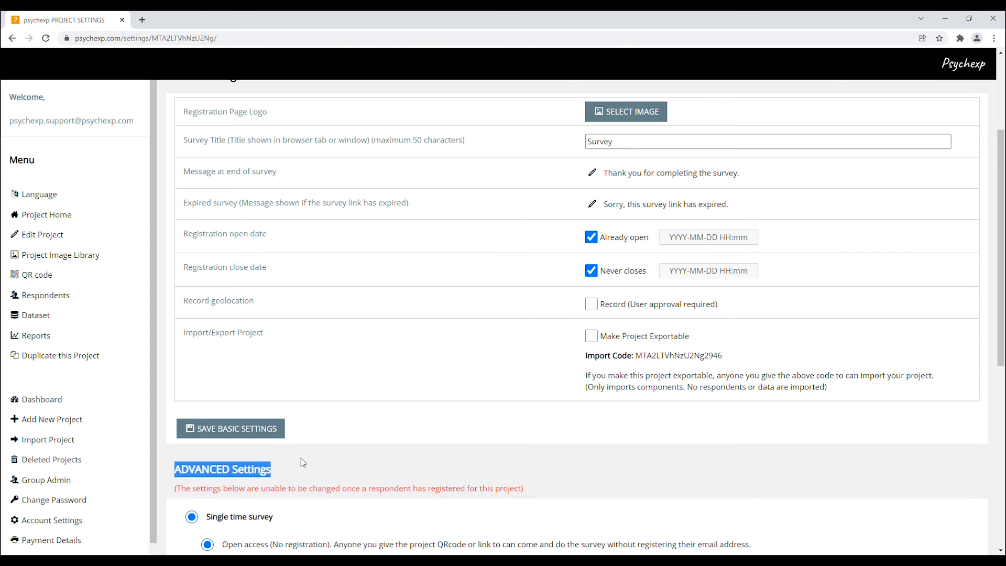
pyautogui.click(288, 466)
pyautogui.scroll(1, 288, 466)
pyautogui.scroll(1, 288, 466)
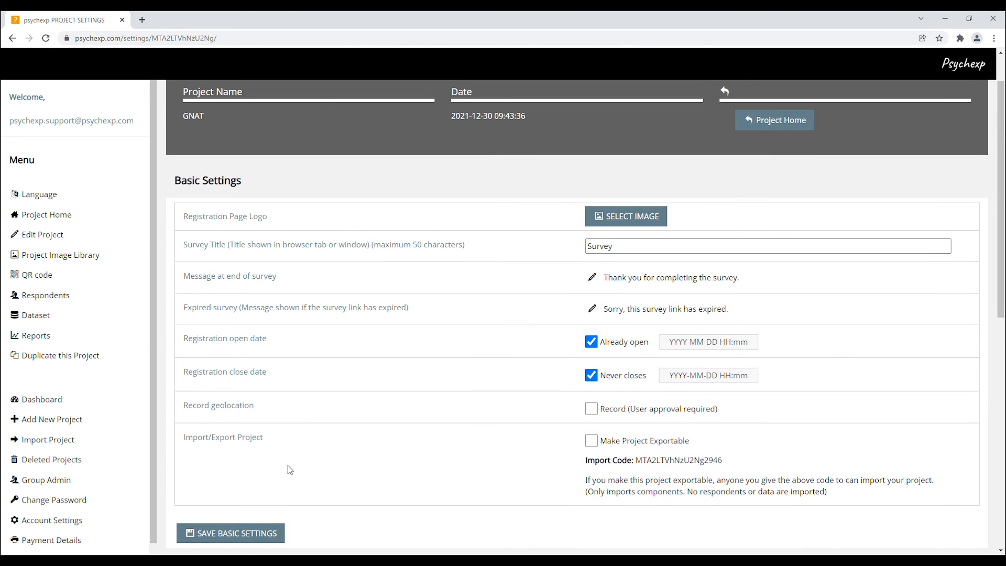
pyautogui.scroll(-1, 288, 465)
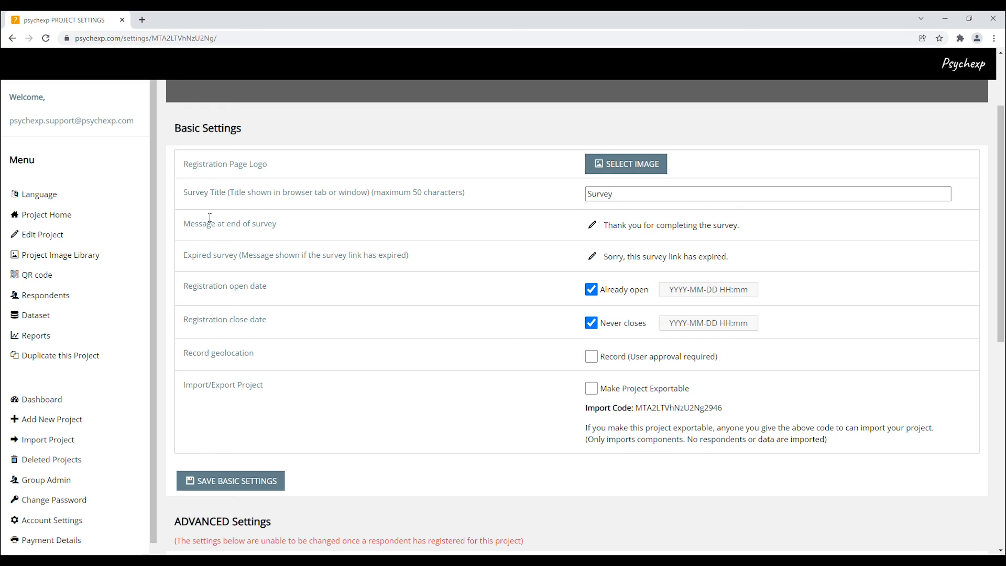
pyautogui.moveTo(184, 164); pyautogui.dragTo(268, 164)
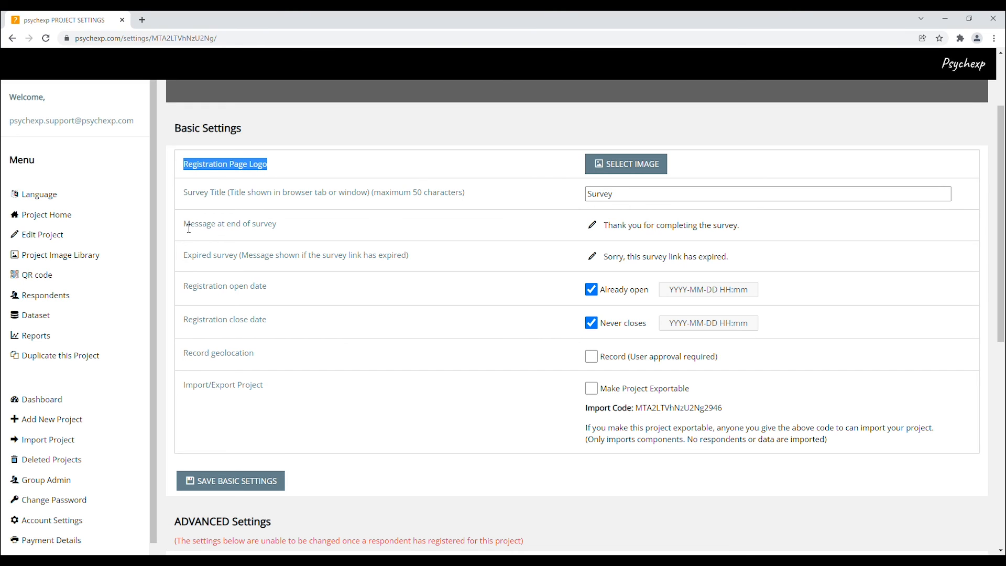
pyautogui.moveTo(185, 226); pyautogui.dragTo(283, 231)
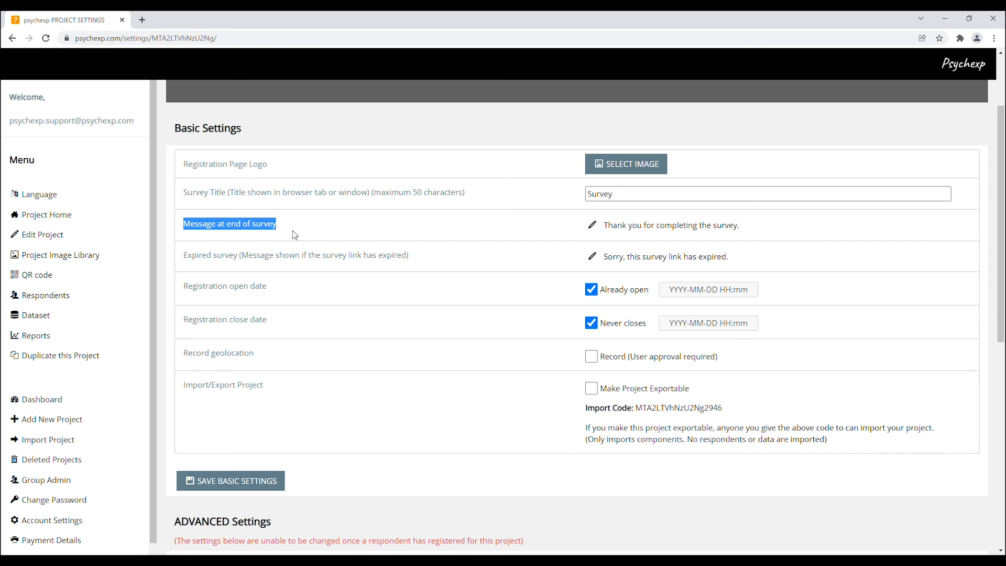
pyautogui.click(294, 234)
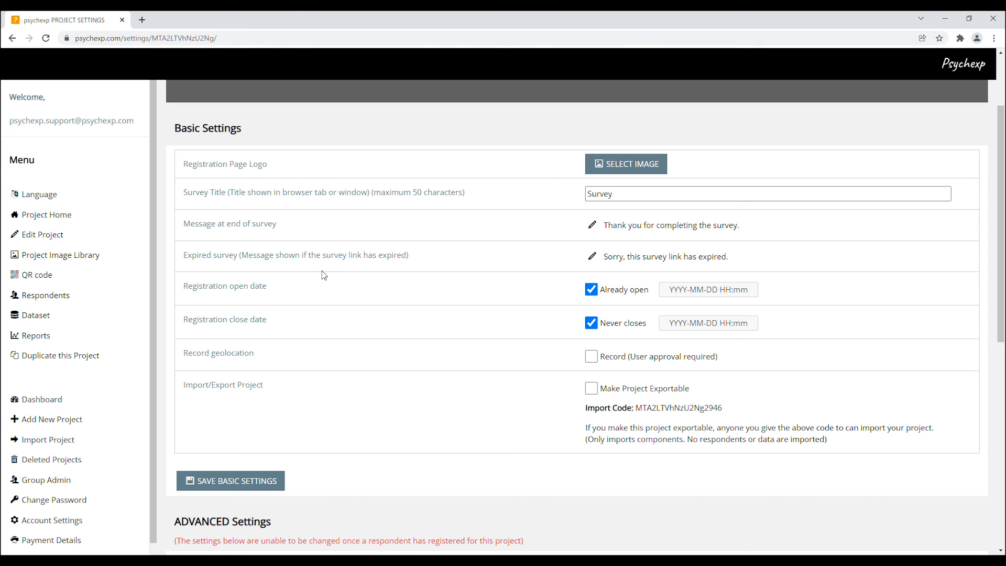
# Set the advanced access option to a single time survey with closed access
pyautogui.scroll(-2, 325, 276)
pyautogui.scroll(-7, 326, 277)
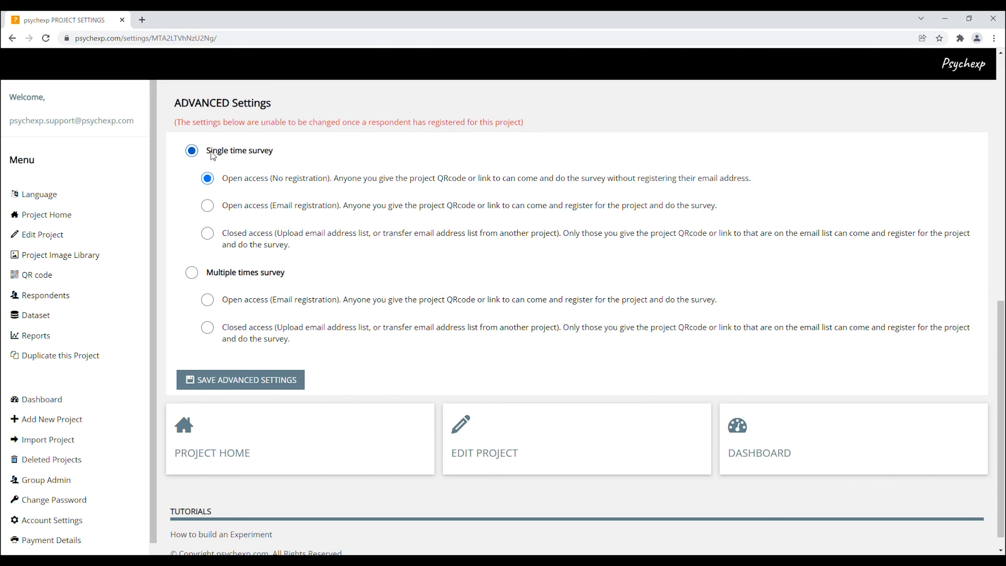
pyautogui.click(231, 277)
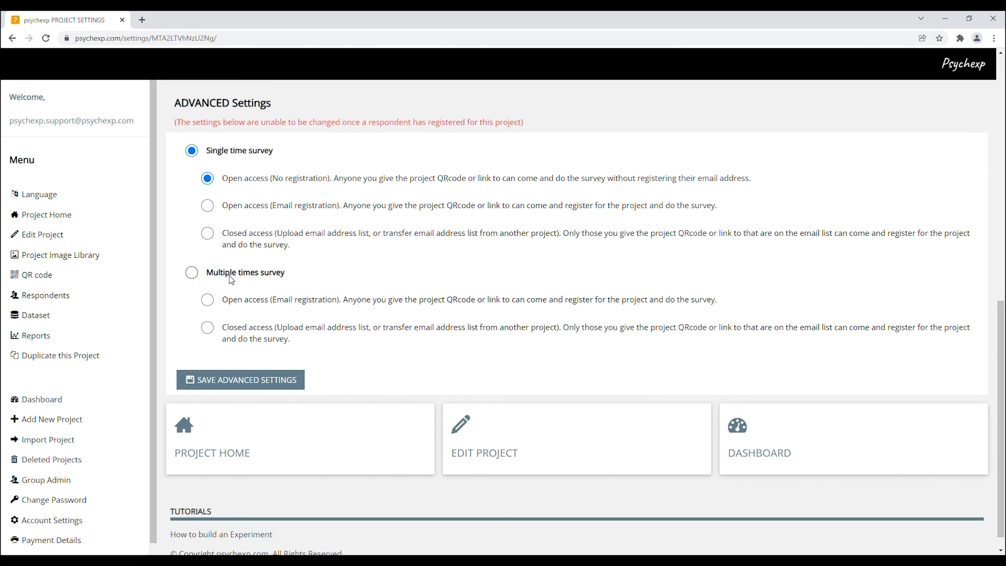
pyautogui.click(219, 157)
pyautogui.click(209, 209)
pyautogui.click(208, 234)
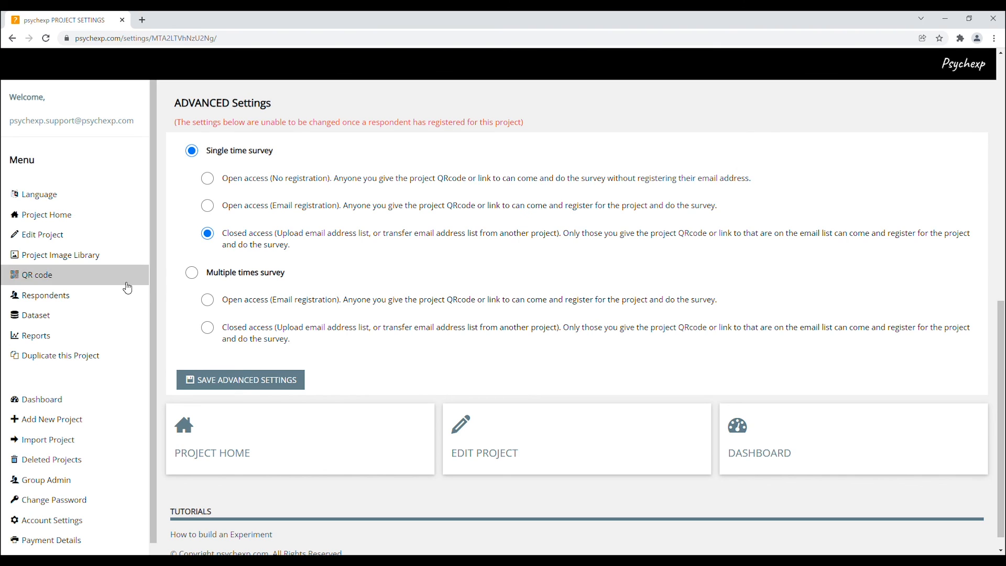
# Open the dataset page, name the three choice columns a, b and c, and save the changes
pyautogui.click(54, 320)
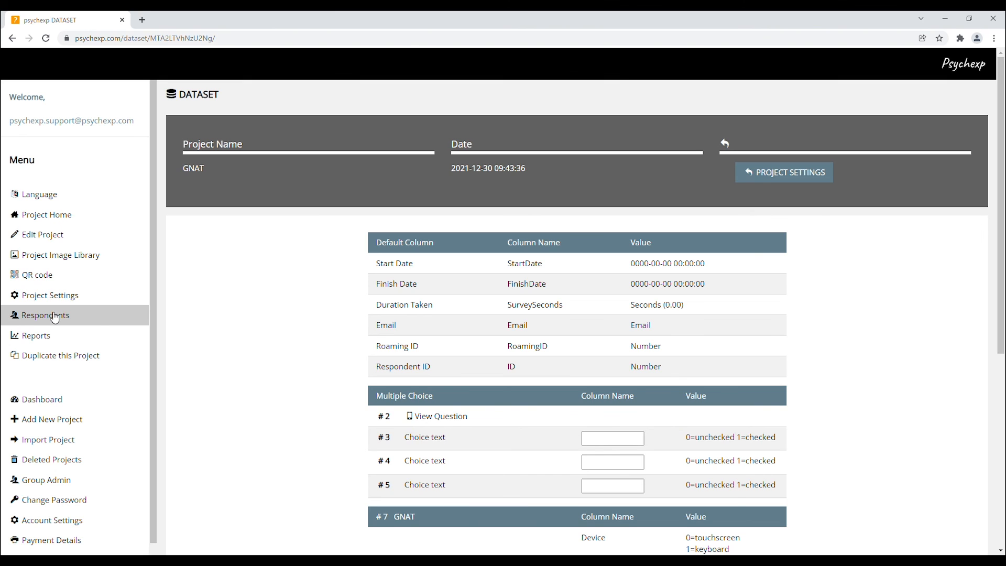
pyautogui.click(597, 444)
pyautogui.write('a')
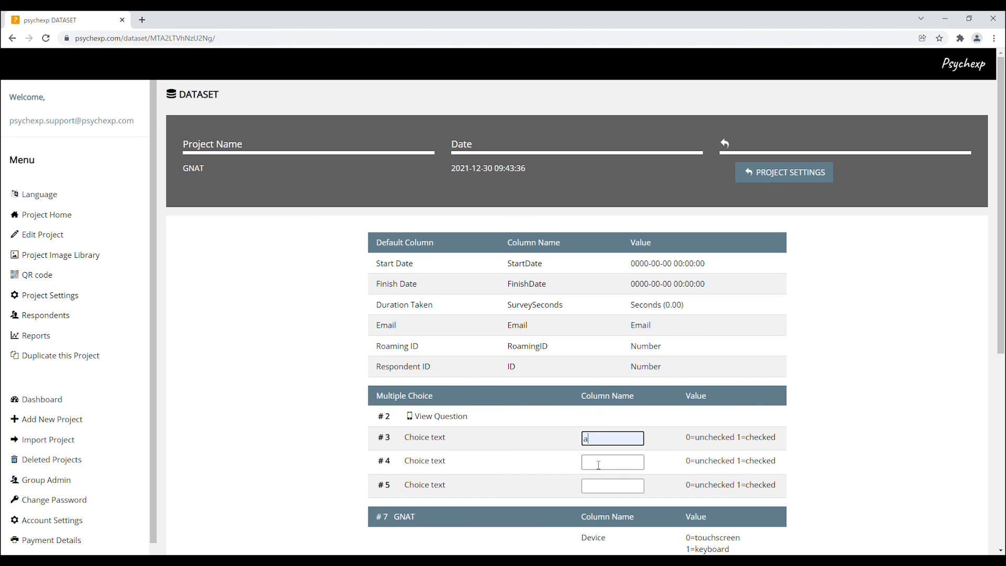
pyautogui.click(597, 462)
pyautogui.write('b')
pyautogui.click(597, 491)
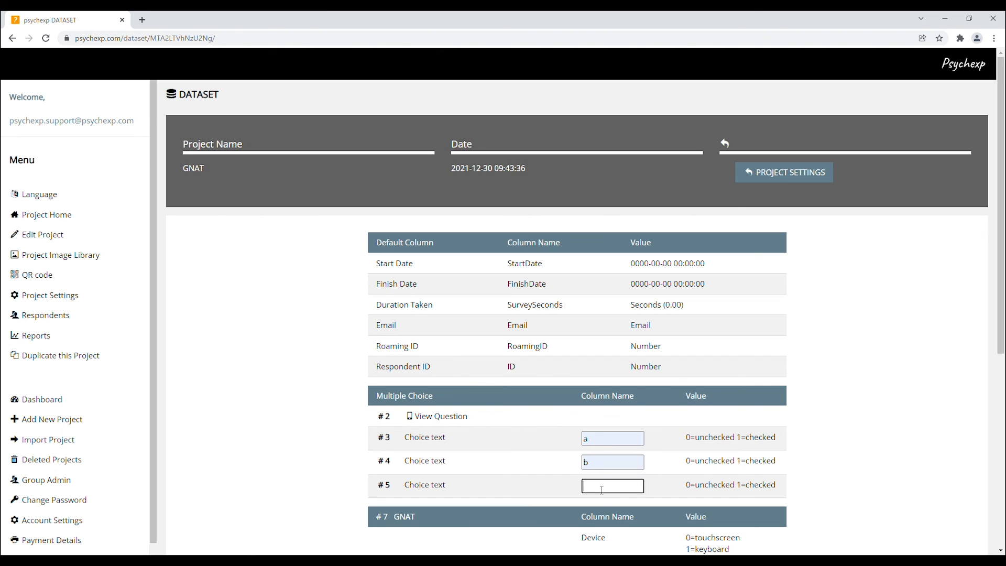
pyautogui.write('c')
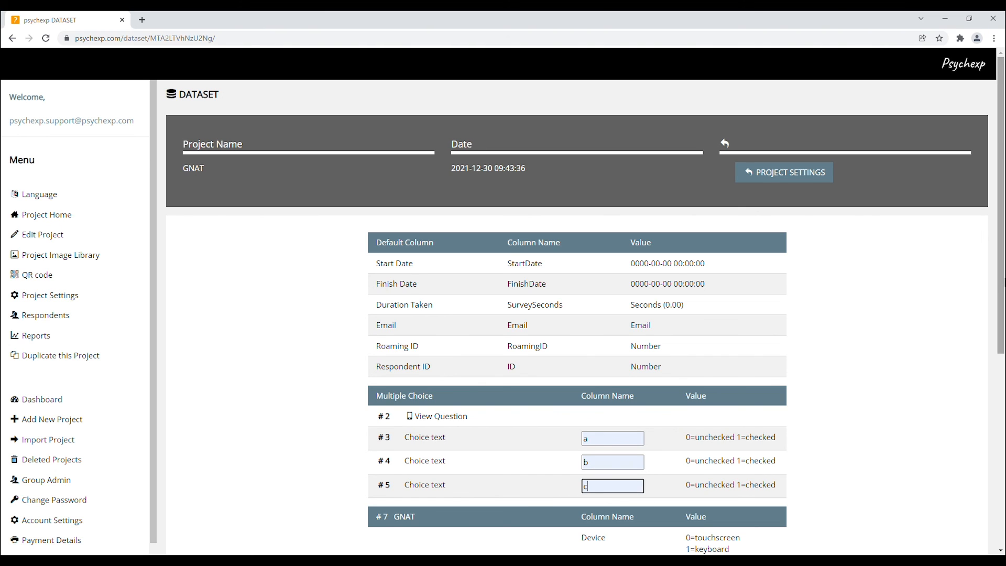
pyautogui.moveTo(1001, 283); pyautogui.dragTo(1003, 374)
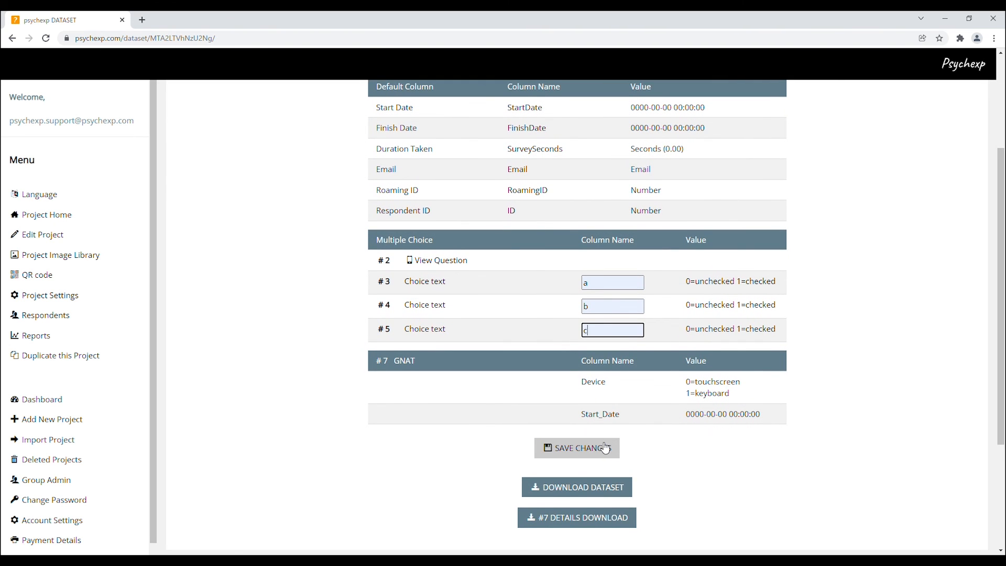
pyautogui.click(576, 448)
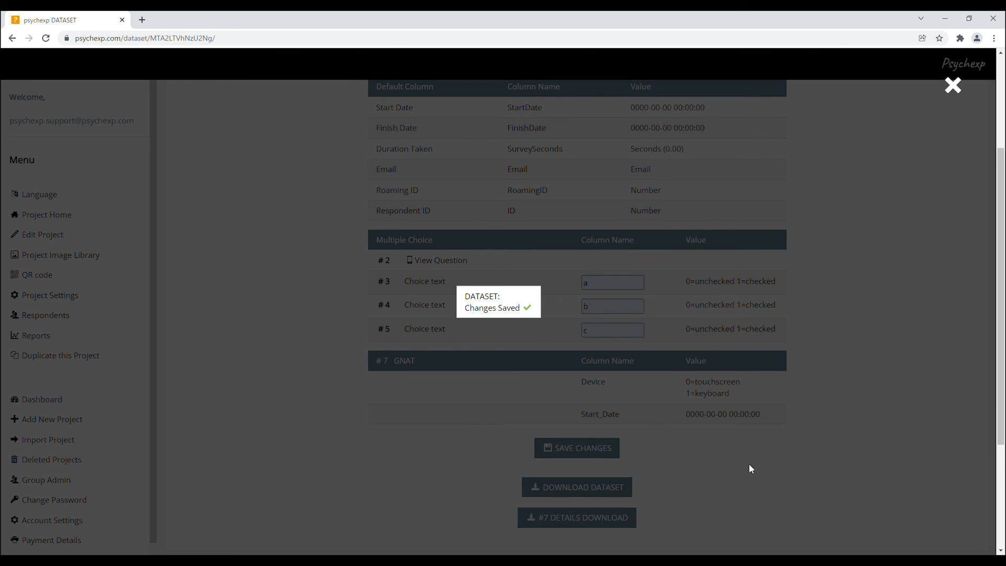
pyautogui.click(750, 467)
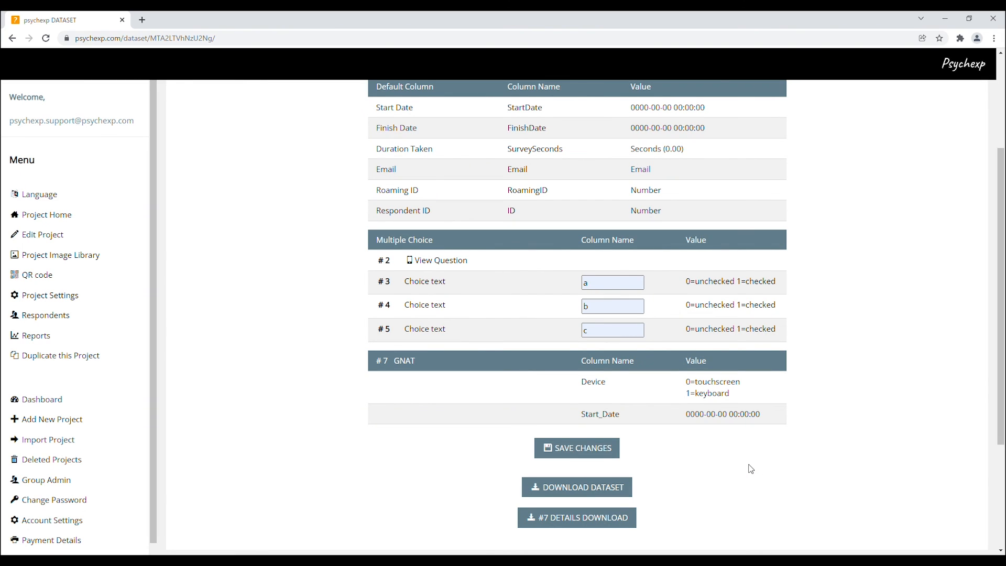